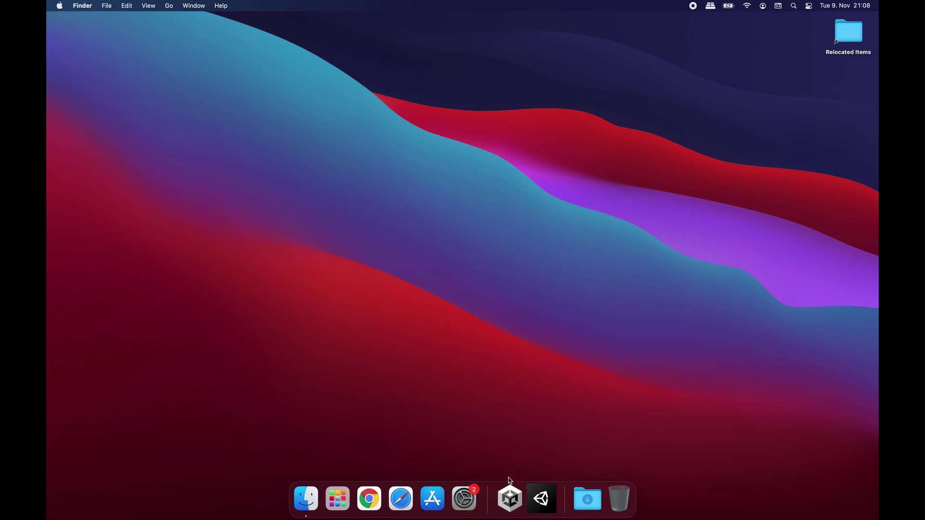
Start a new Unity Hub project on editor version 2021.1.24f1
left_click(510, 501)
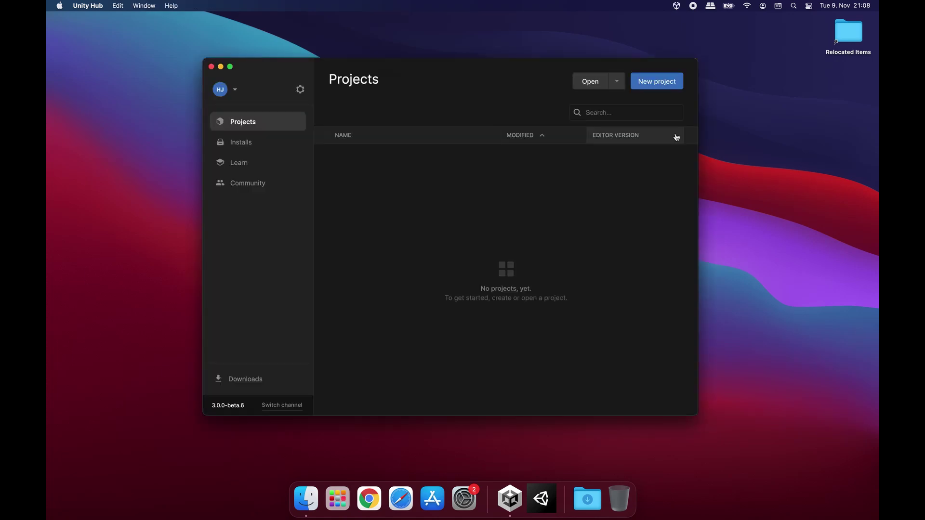
left_click(657, 82)
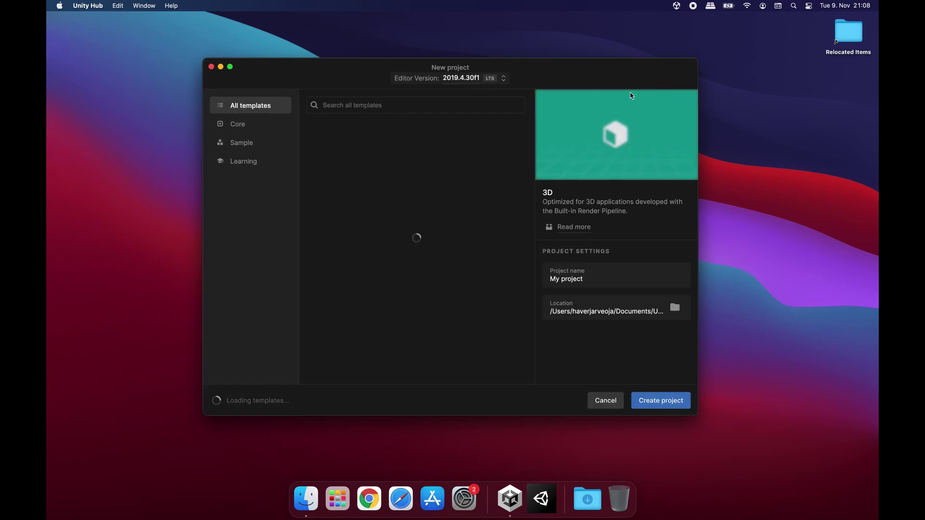
left_click(476, 84)
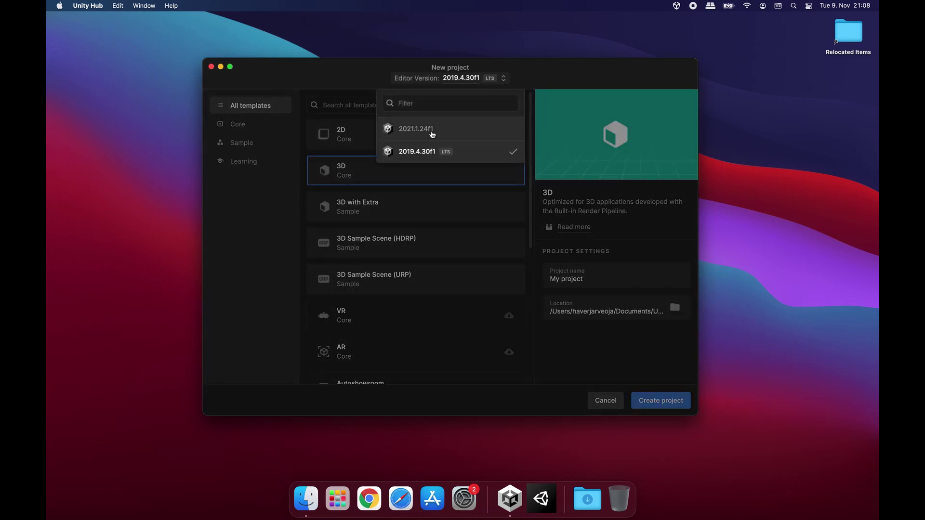
left_click(432, 134)
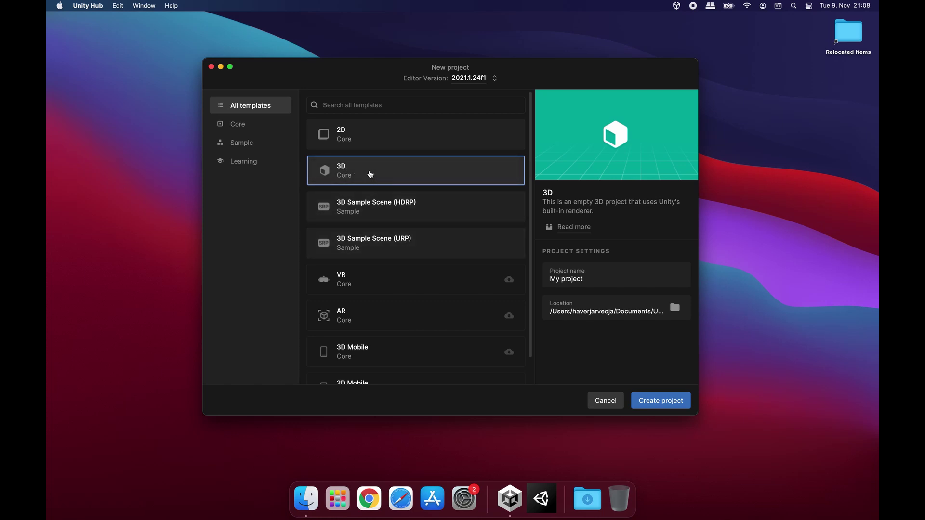
Name the 3D project 'Face Capture' and create it
left_click(600, 284)
key("super+a")
key("BackSpace")
type("Face ")
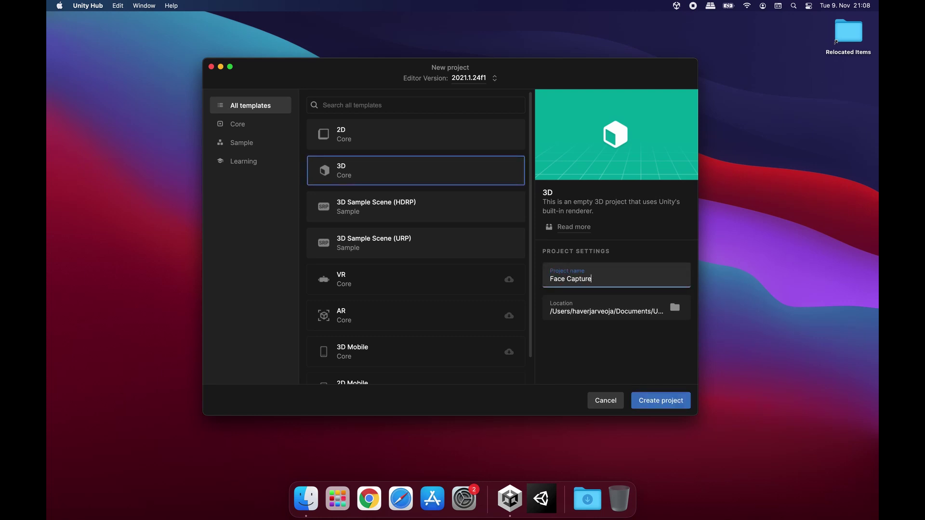
type("Capture")
left_click(665, 406)
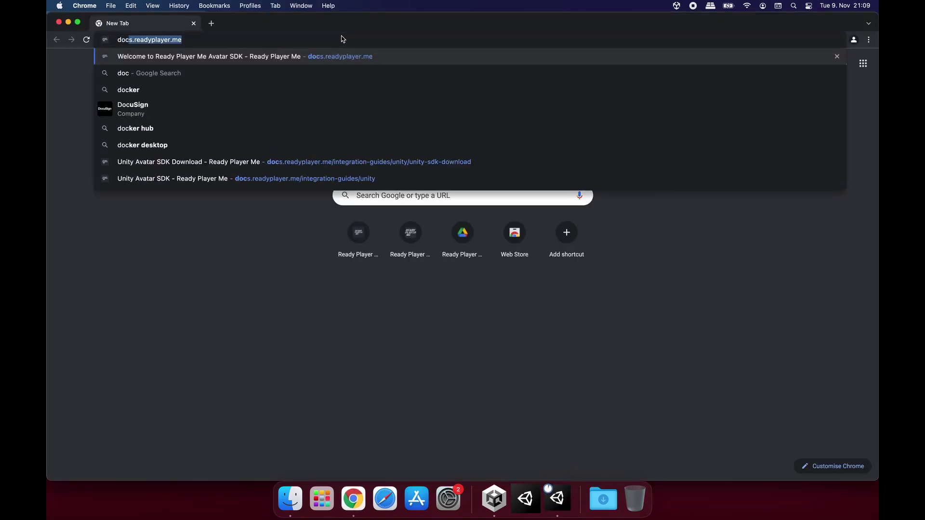
Download the Ready Player Me v1.7.0 unitypackage from the Unity Avatar SDK Download page's releases folder
left_click(199, 43)
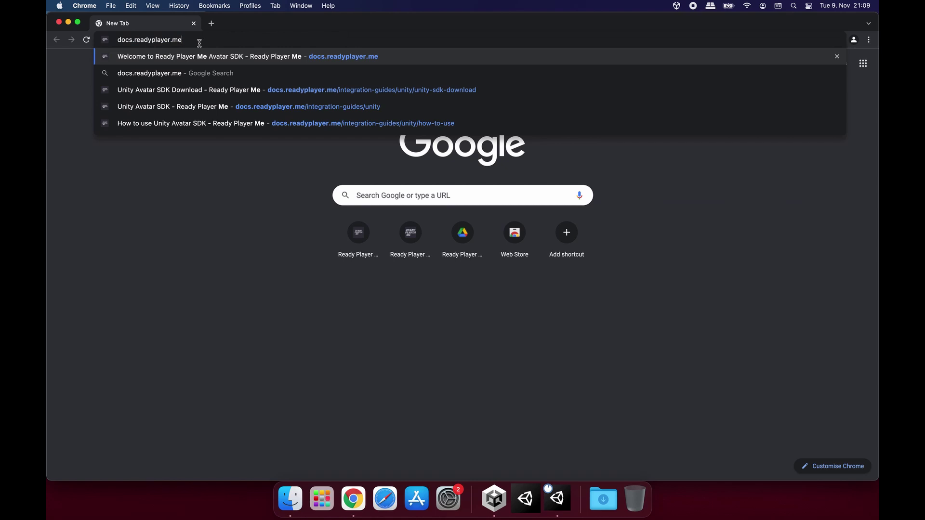
key("Return")
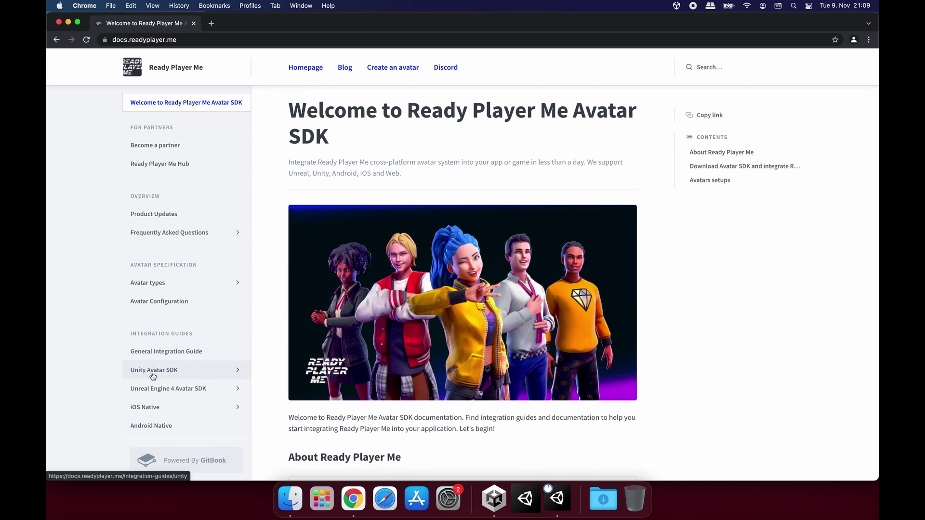
left_click(177, 375)
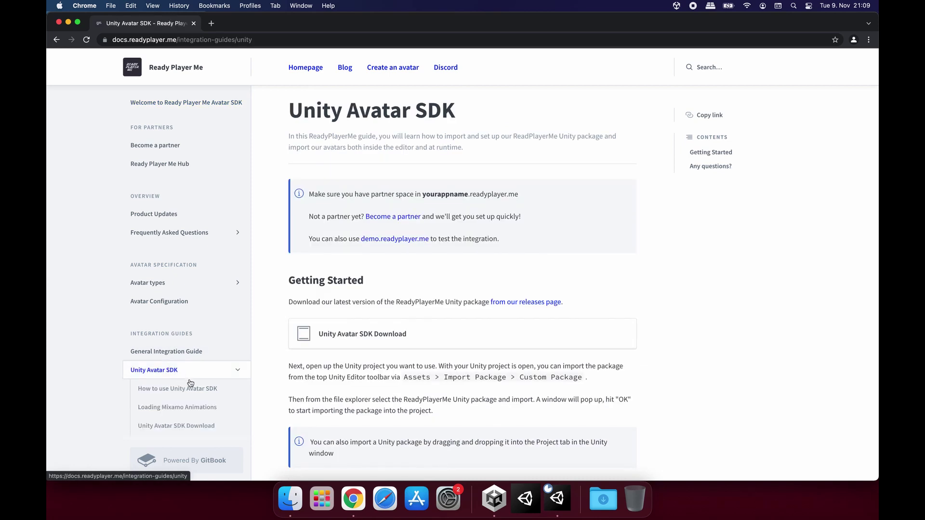
left_click(183, 425)
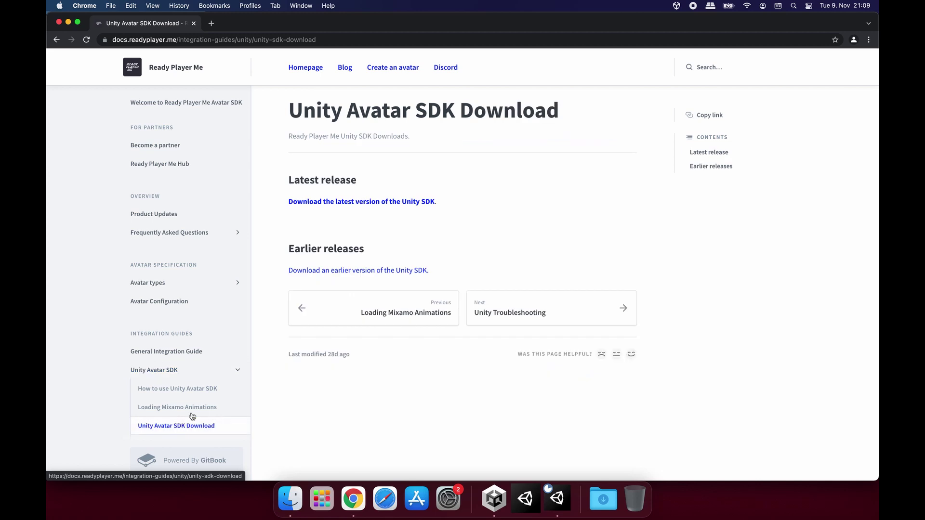
left_click(336, 206)
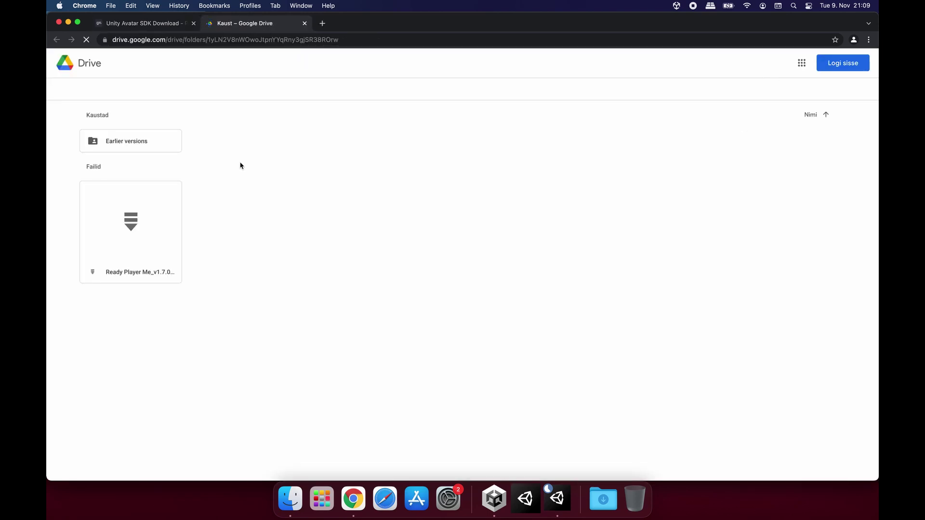
left_click(90, 190)
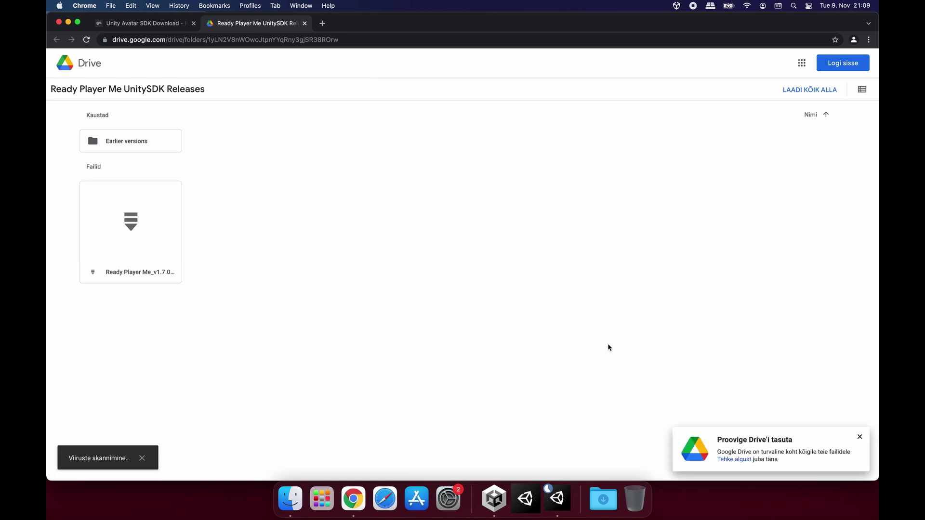
left_click(859, 438)
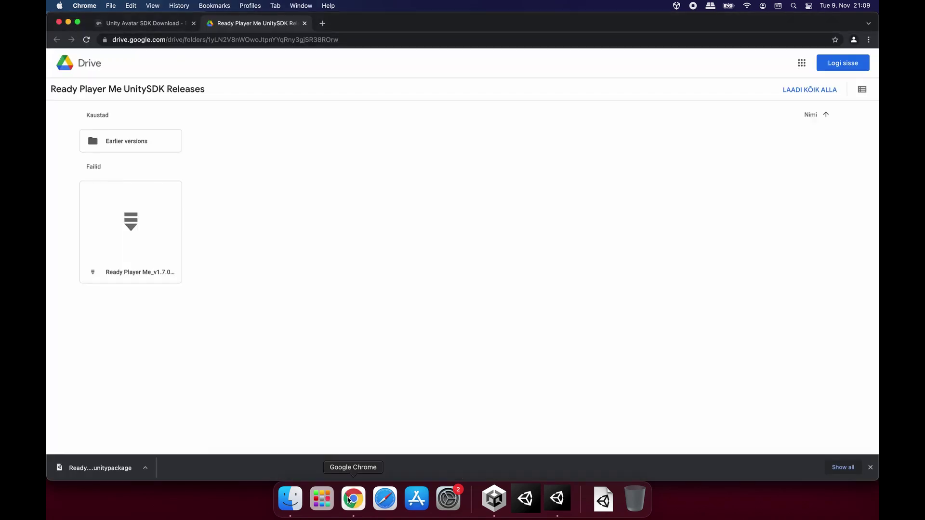
Import all files of the Ready Player Me v1.7.0 package into Face Capture
left_click(85, 468)
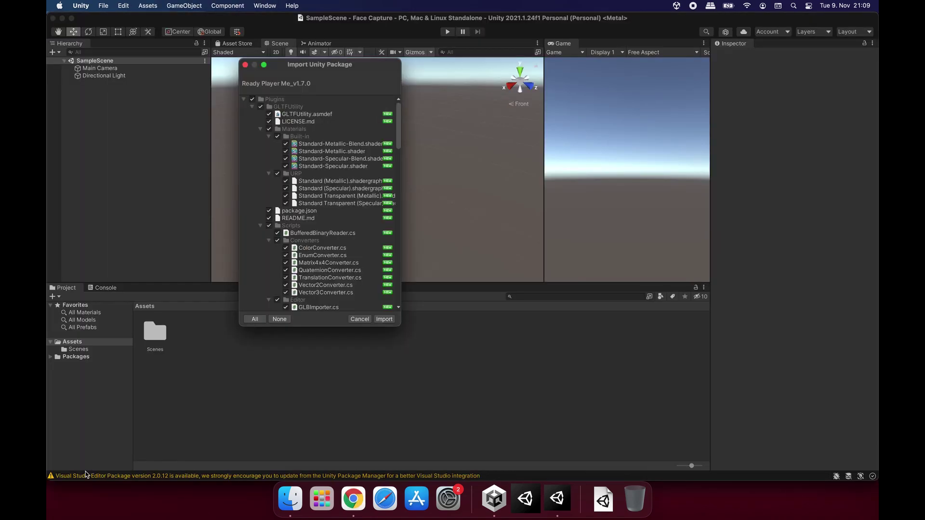
scroll(318, 177, "down", 15)
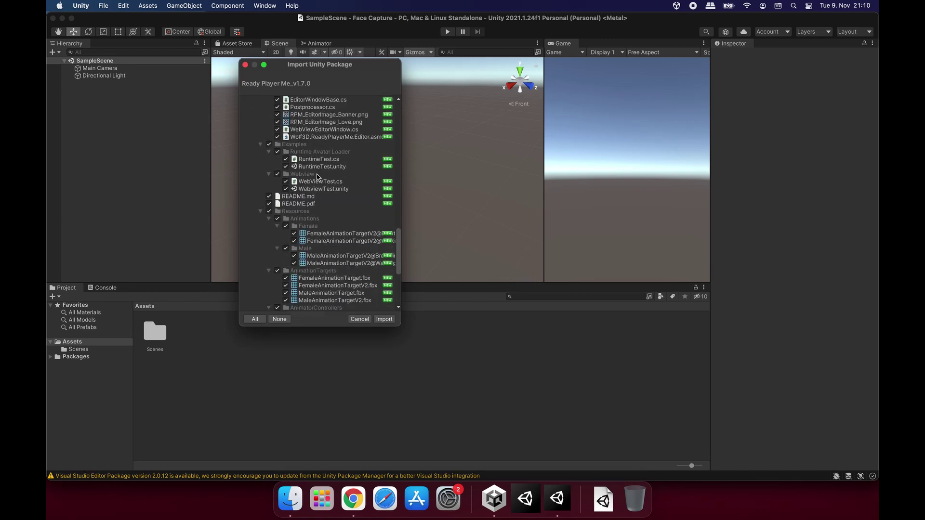
scroll(318, 177, "up", 15)
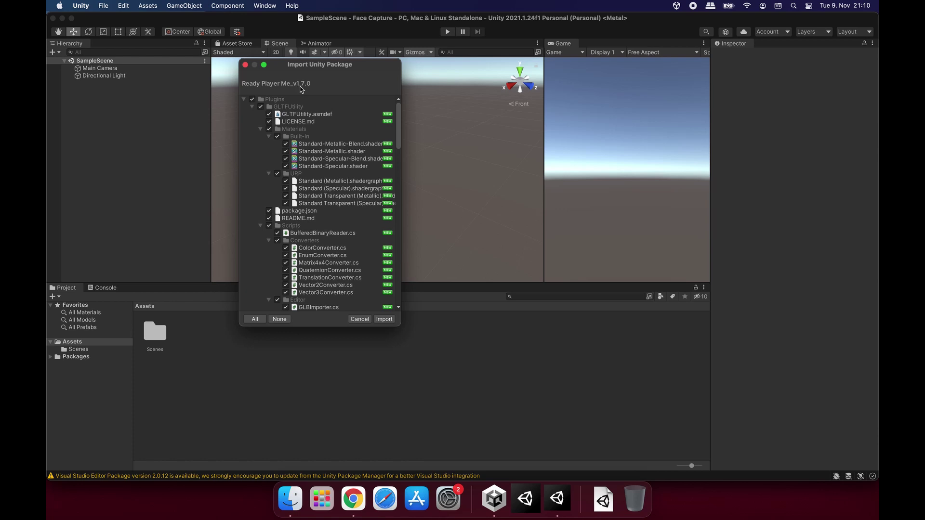
left_click(384, 319)
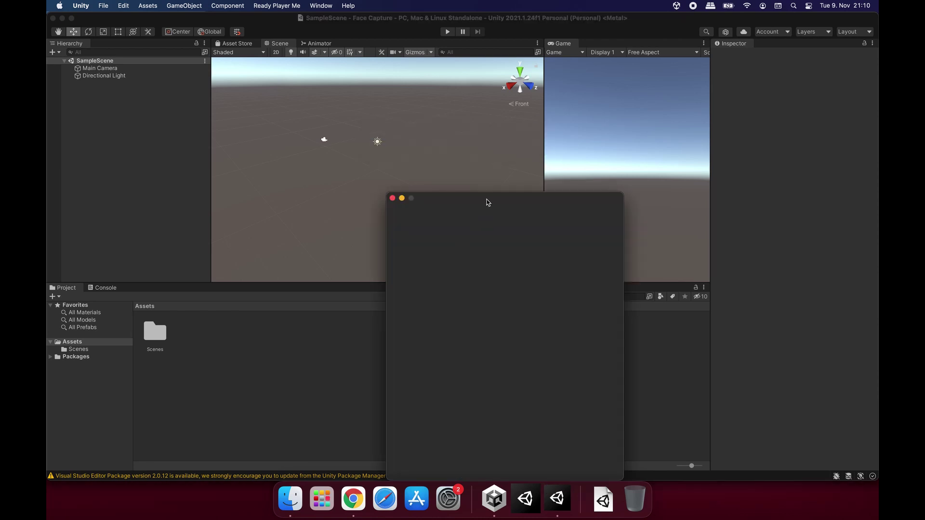
Clear the Avatar Loader's URL or Short Code field
left_click_drag(483, 198, 410, 76)
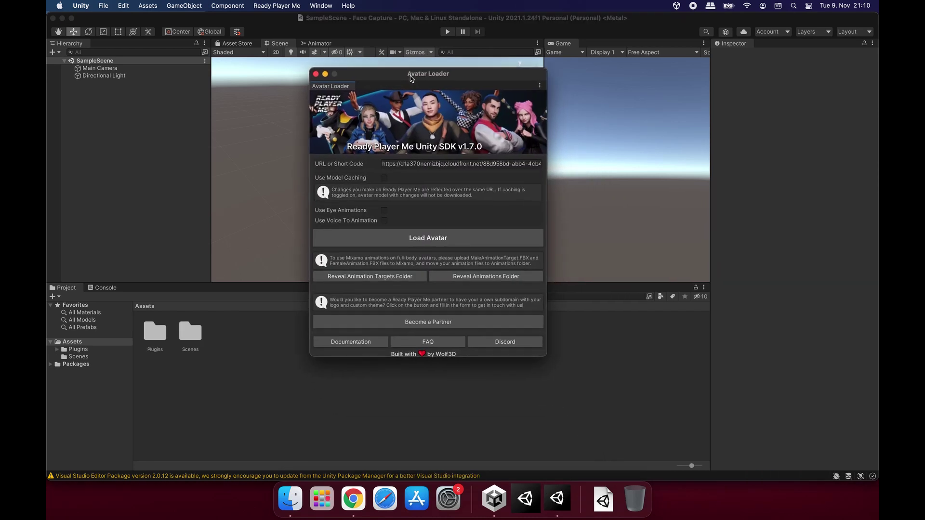
left_click(485, 164)
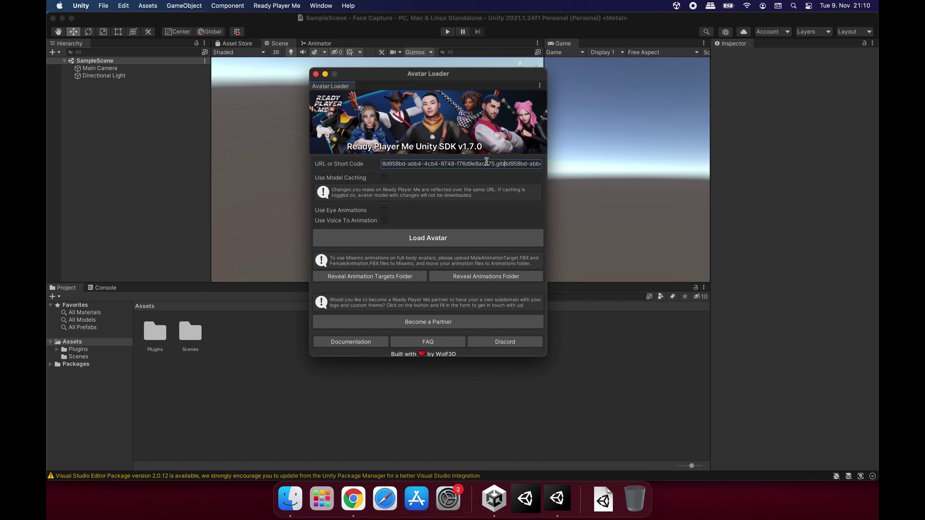
key("BackSpace")
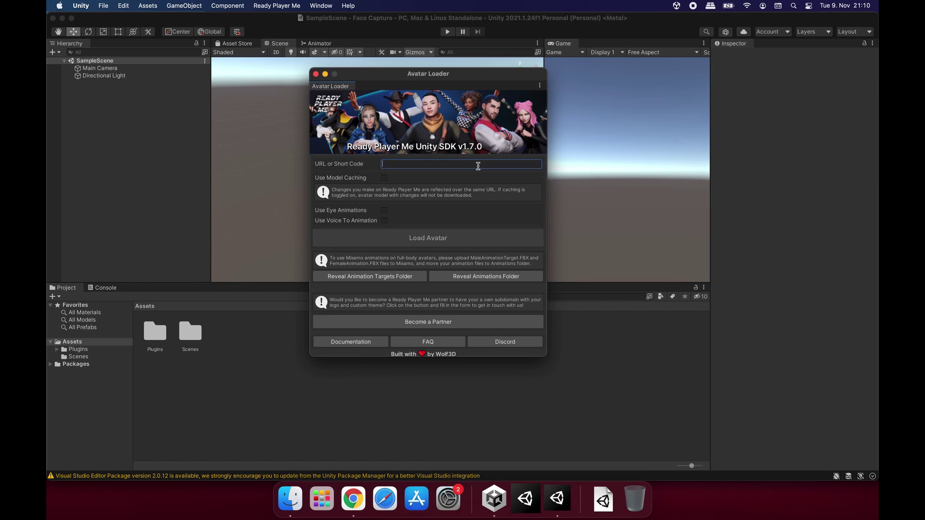
Copy the avatar's .glb link from the Ready Player Me Hub on readyplayer.me
left_click(354, 501)
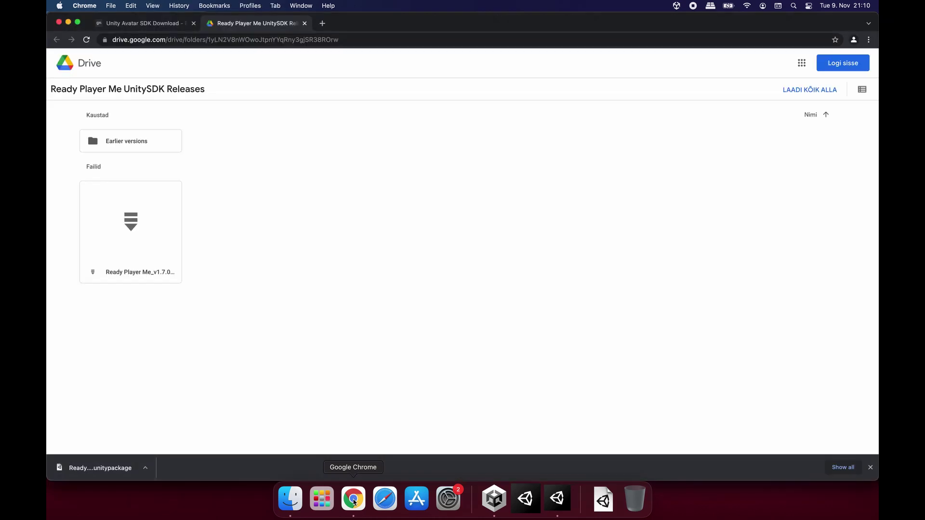
left_click(371, 40)
type("read")
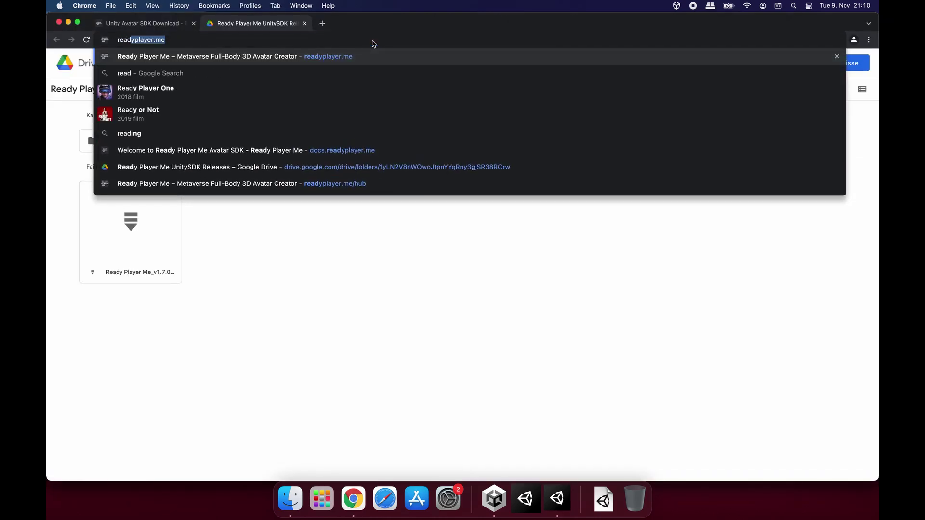
key("Return")
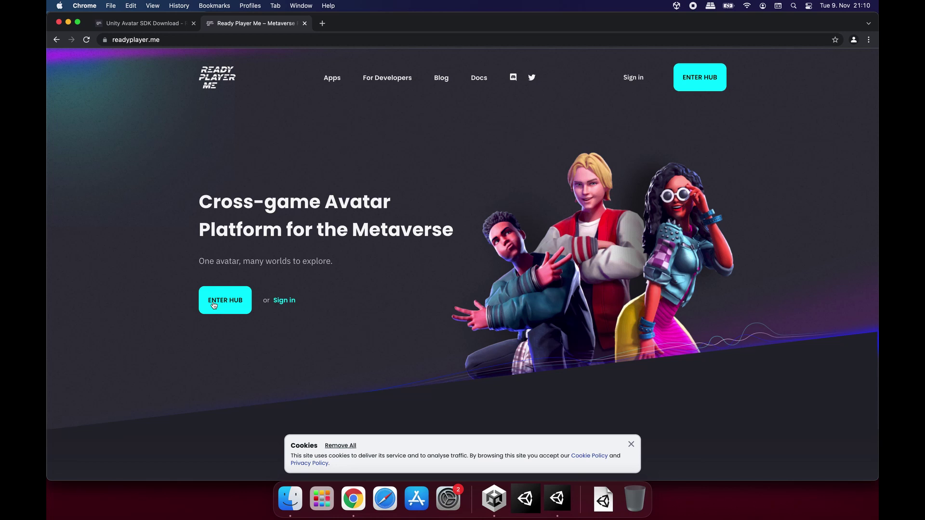
left_click(222, 308)
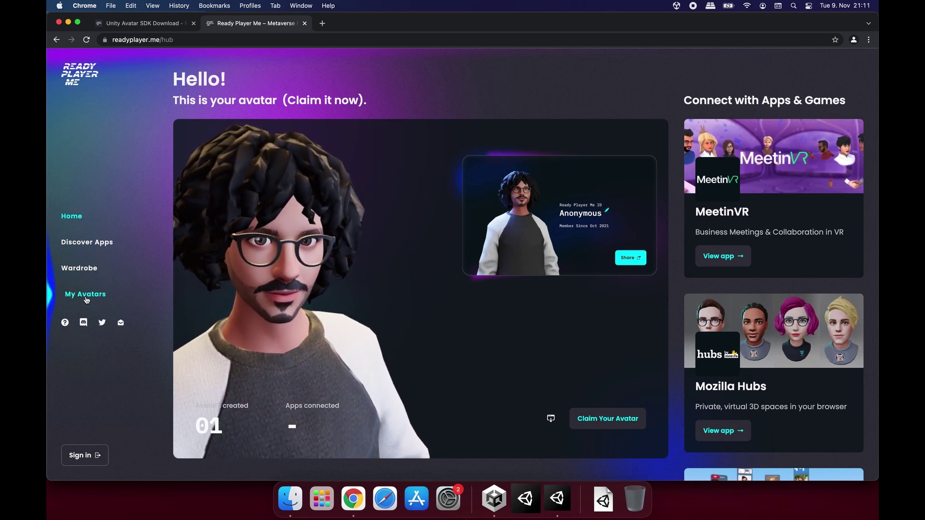
scroll(257, 224, "down", 5)
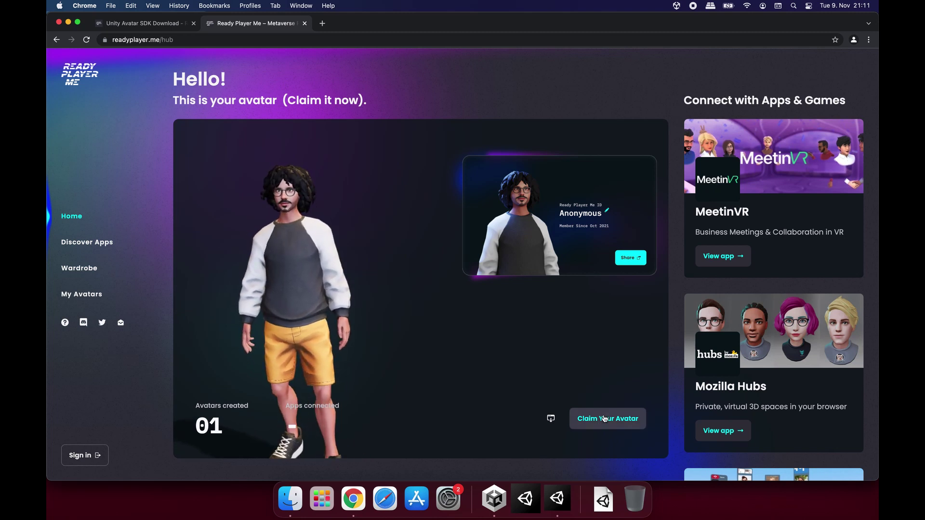
left_click(550, 418)
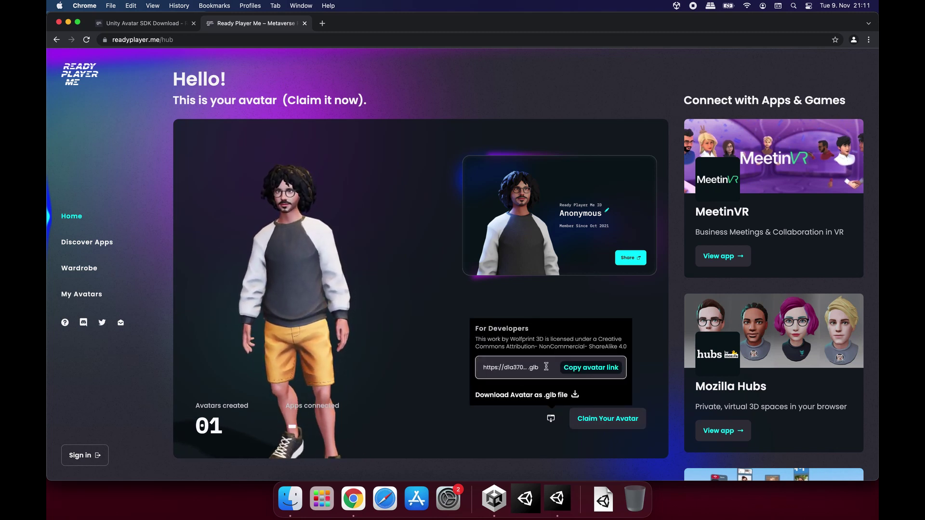
left_click(601, 369)
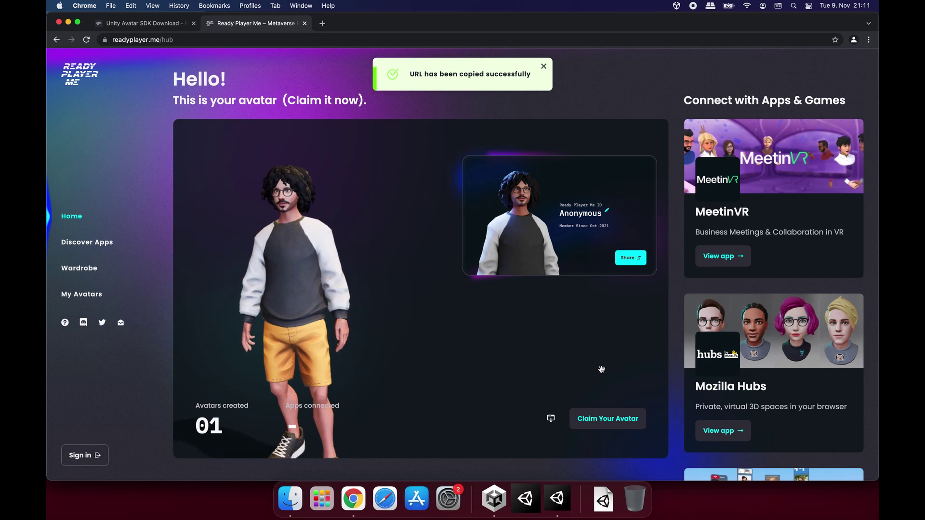
left_click(501, 497)
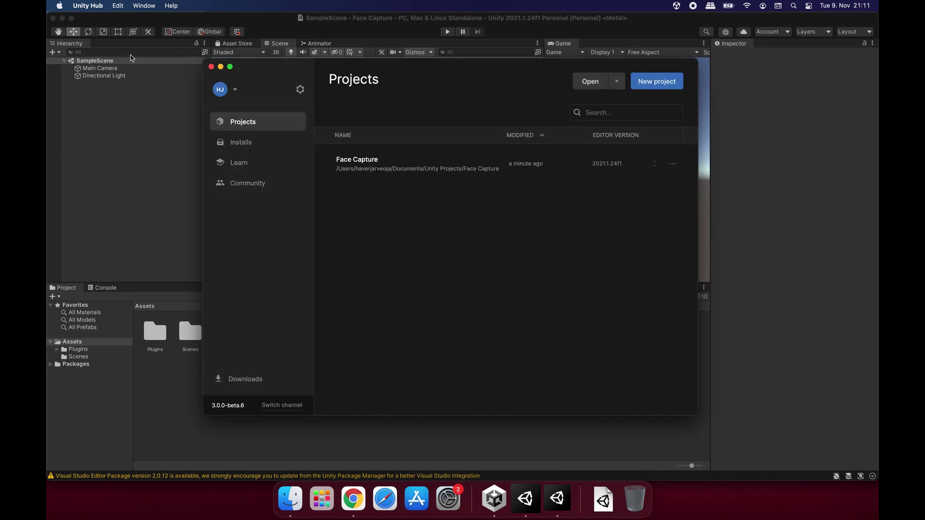
Load the avatar by pasting its .glb link into the Avatar Loader URL field
left_click(211, 66)
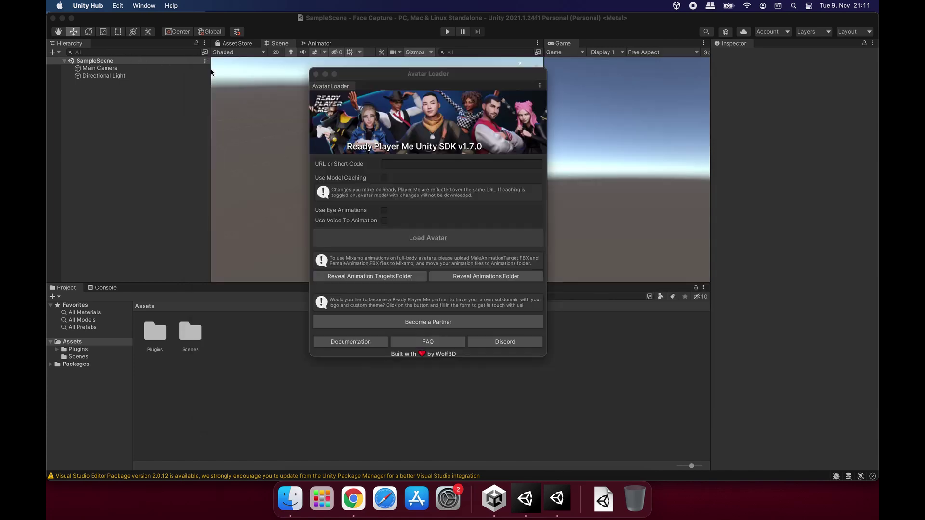
left_click(400, 165)
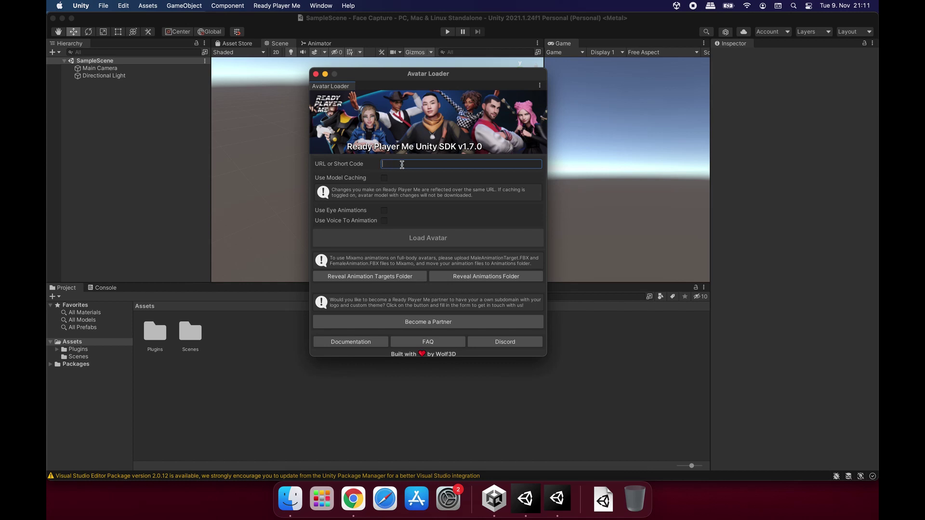
key("super+v")
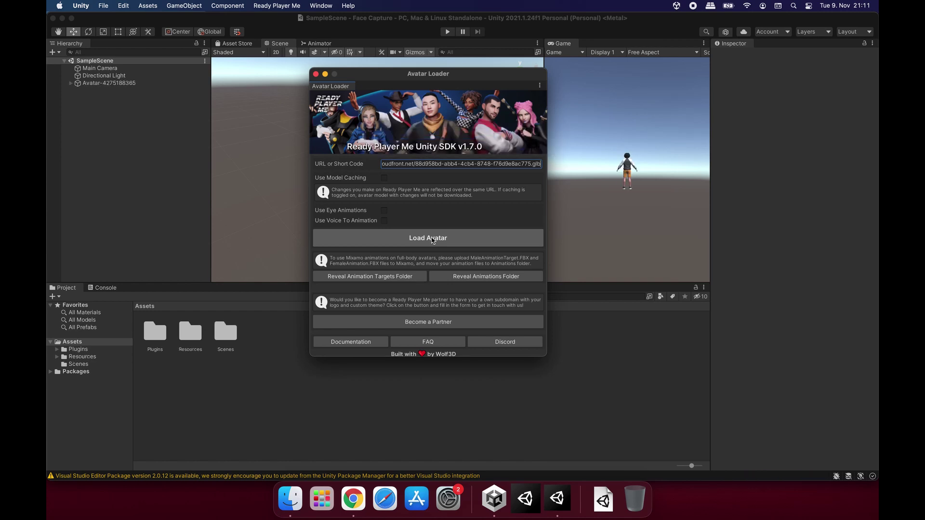
left_click(316, 75)
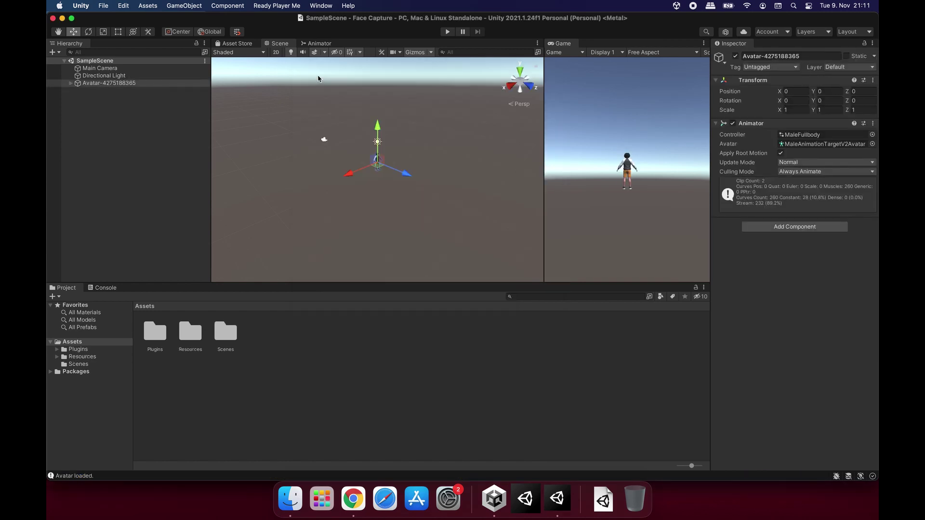
Frame the avatar's Head renderer and view it from the front
left_click(71, 83)
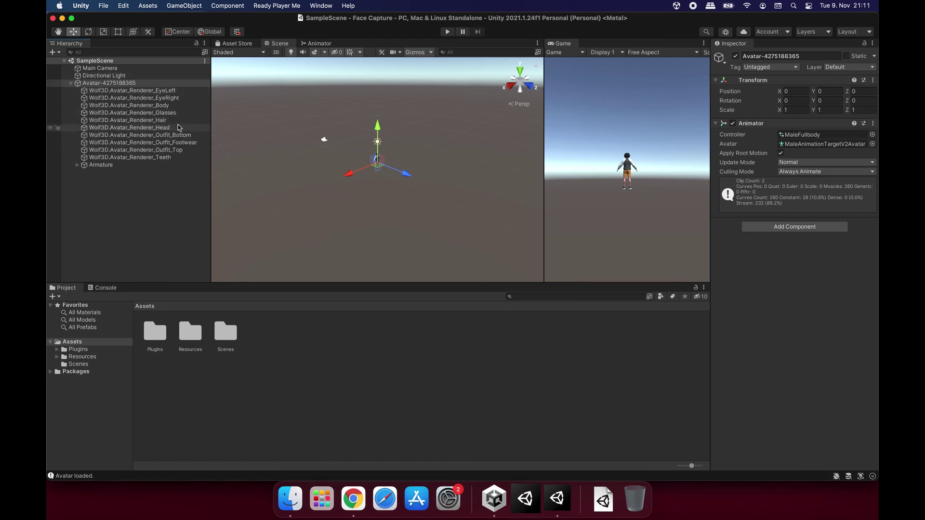
left_click(170, 129)
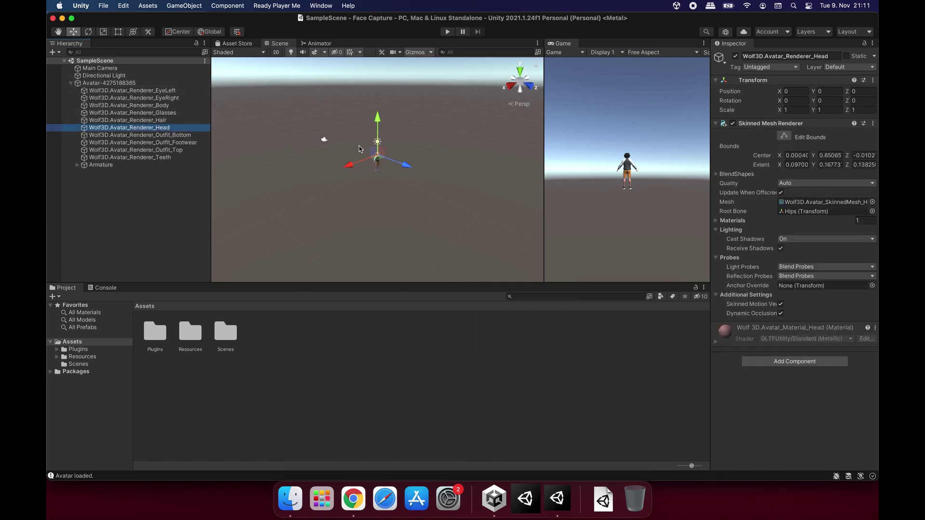
key("f")
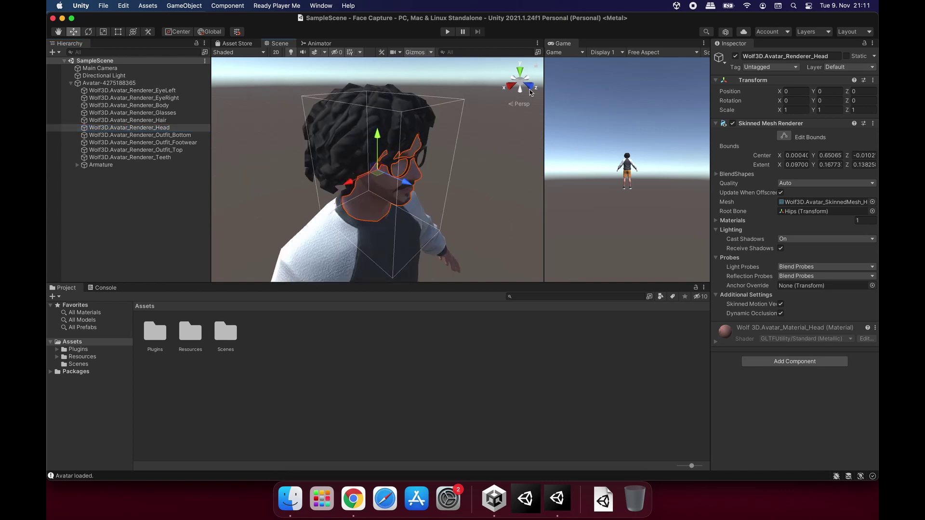
left_click(535, 90)
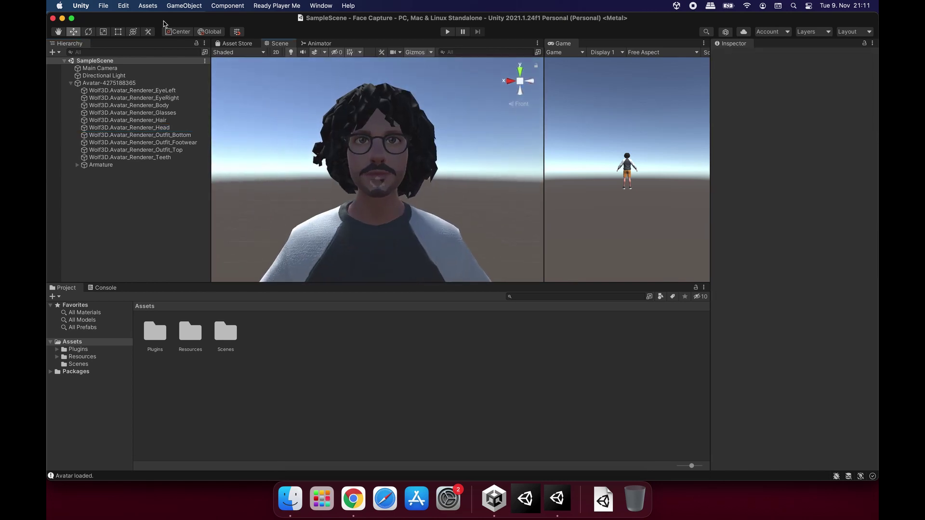
Set the Directional Light's Y rotation to 150
left_click(71, 83)
left_click(99, 75)
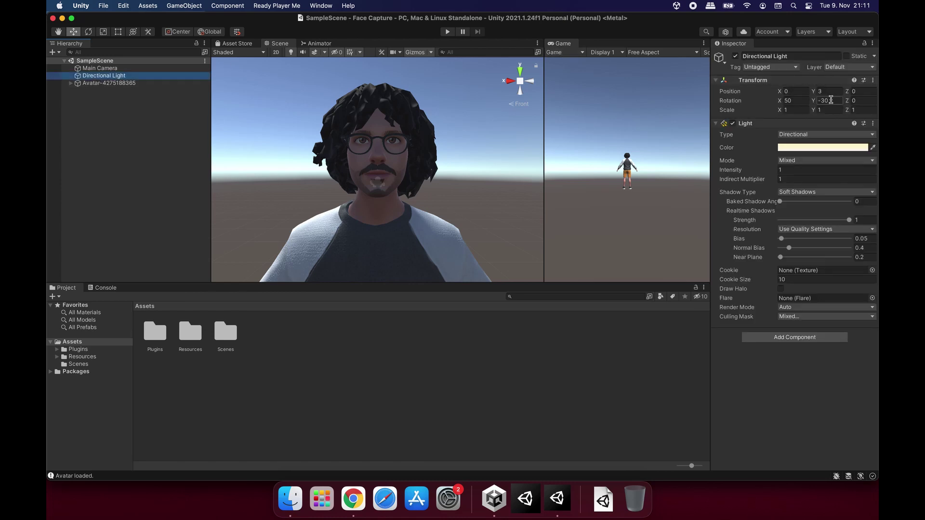
left_click(831, 100)
type("150")
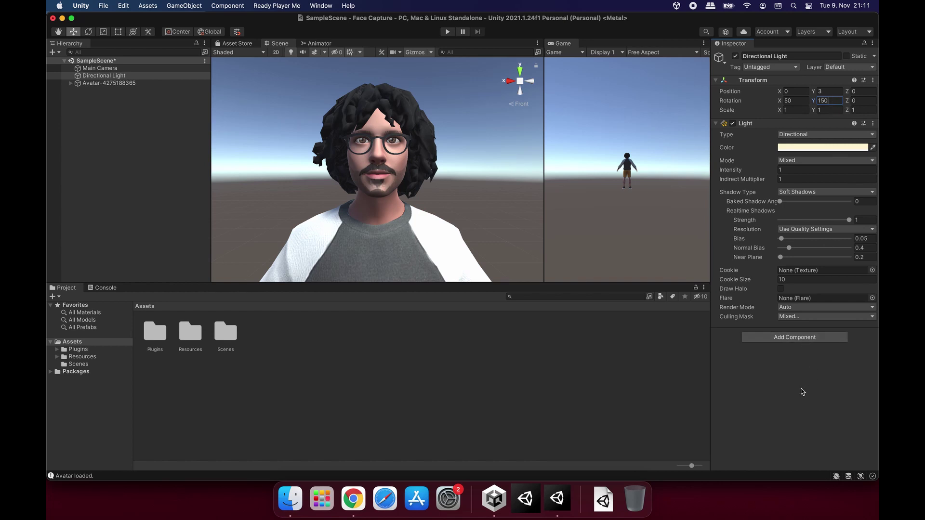
key("Return")
left_click(148, 154)
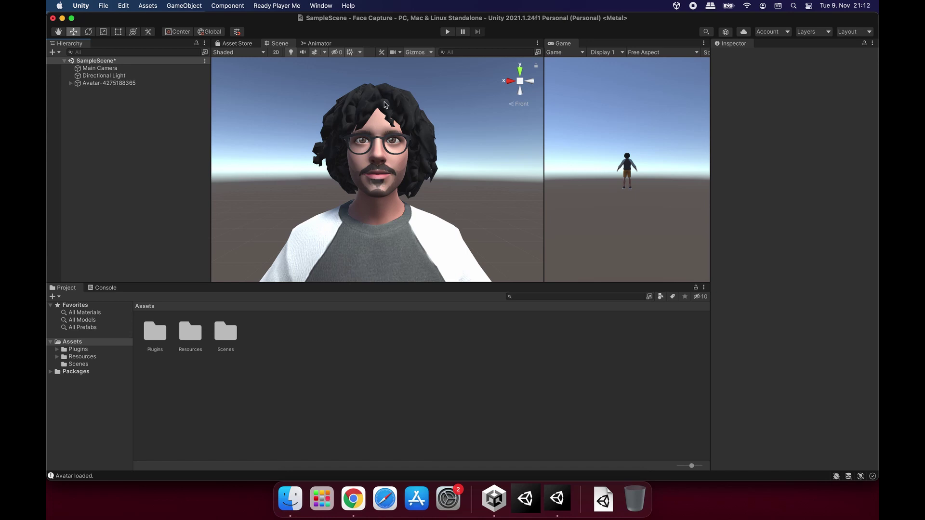
Add the com.unity.live-capture package by name in the Package Manager
left_click(328, 9)
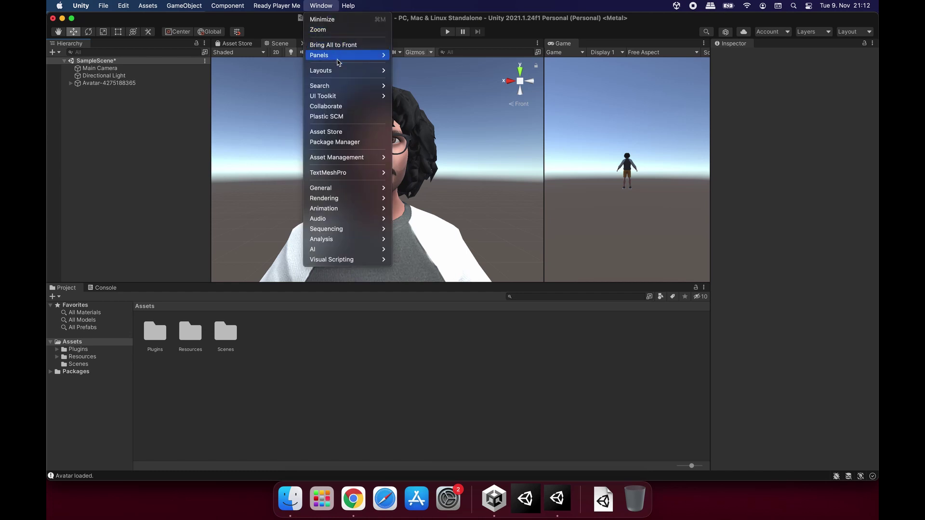
left_click(339, 143)
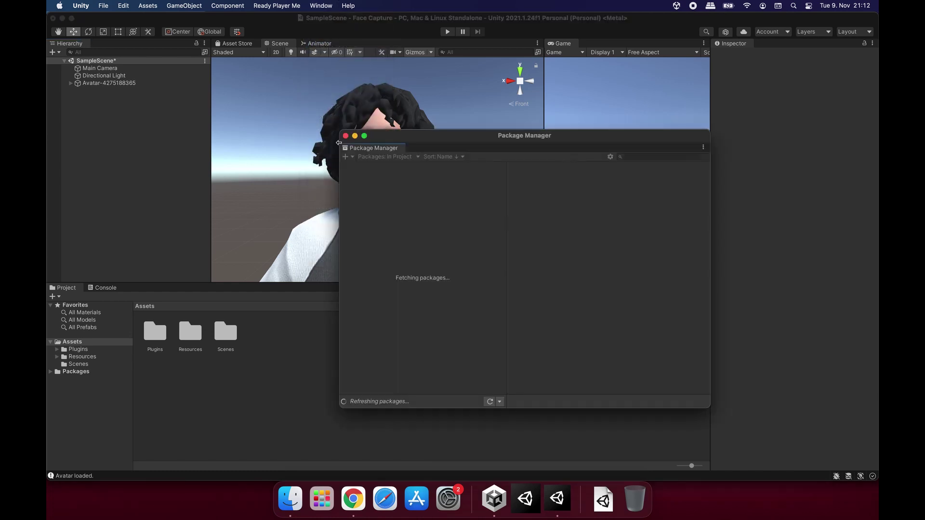
left_click_drag(450, 140, 391, 72)
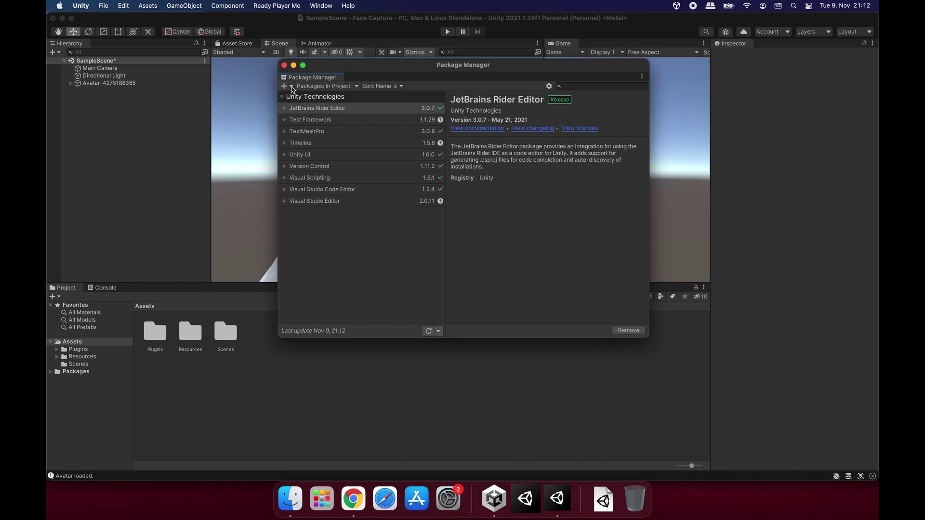
left_click(292, 86)
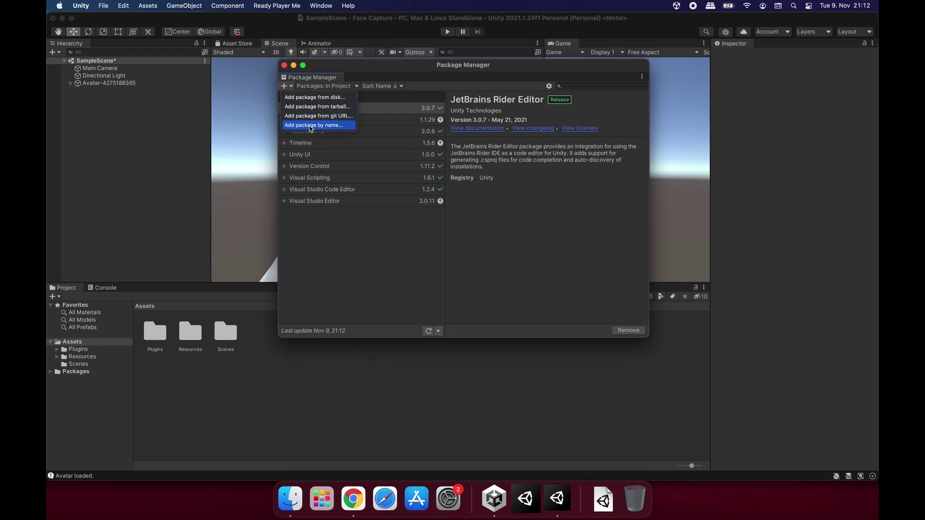
left_click(311, 126)
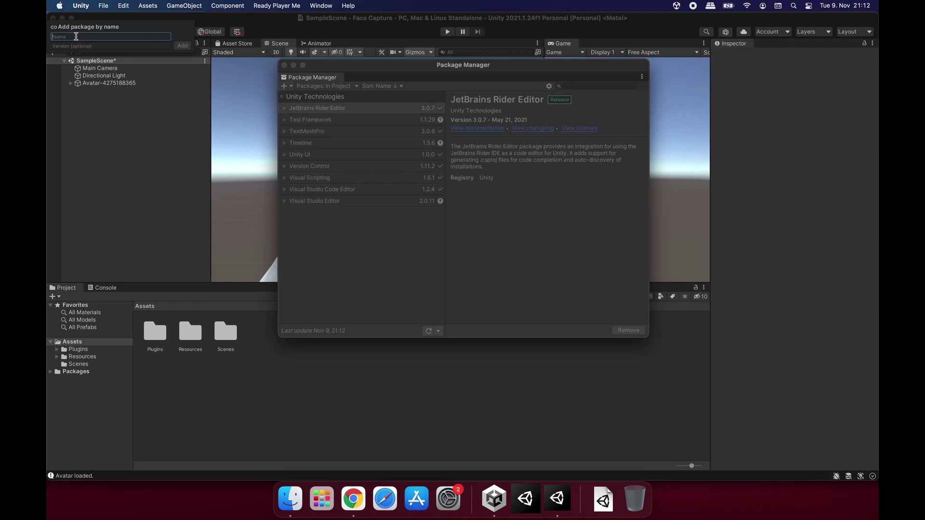
type("com.unity.live-capture")
left_click(185, 47)
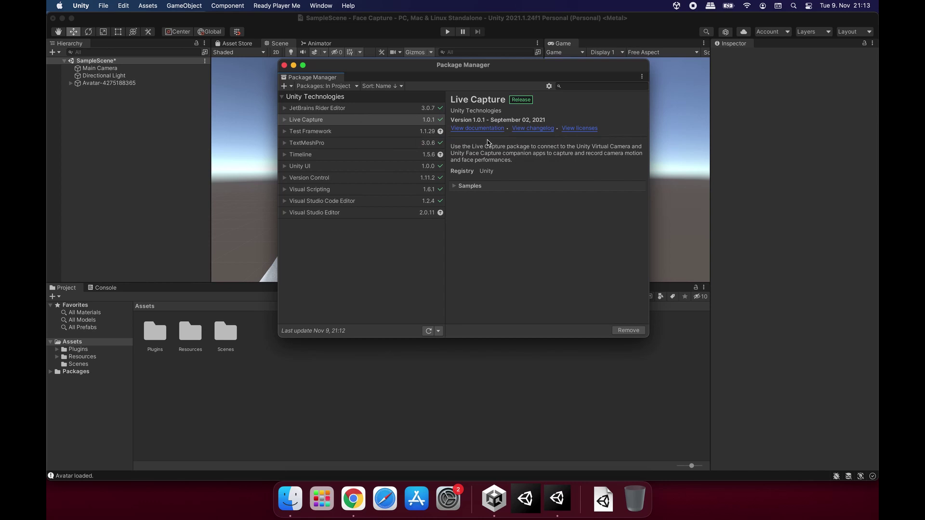
Clear all warnings from the Console
left_click(283, 65)
left_click(201, 475)
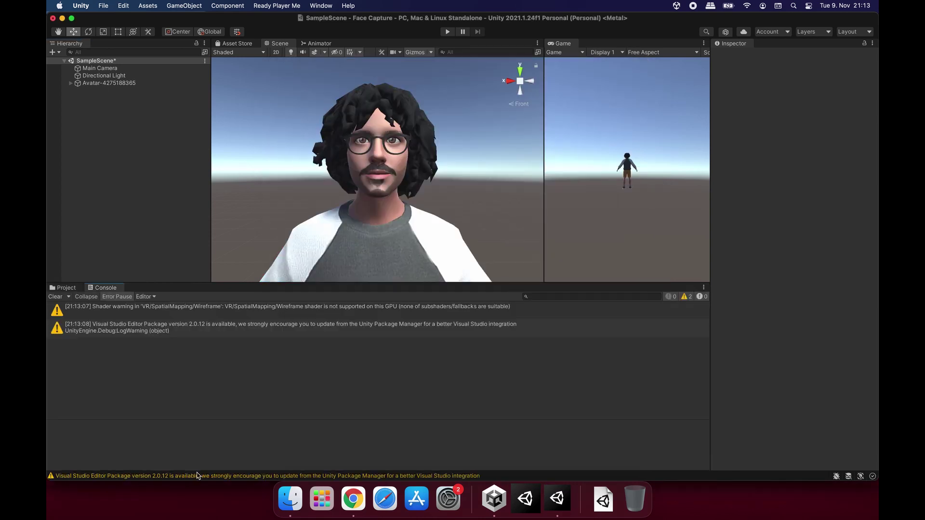
left_click(58, 297)
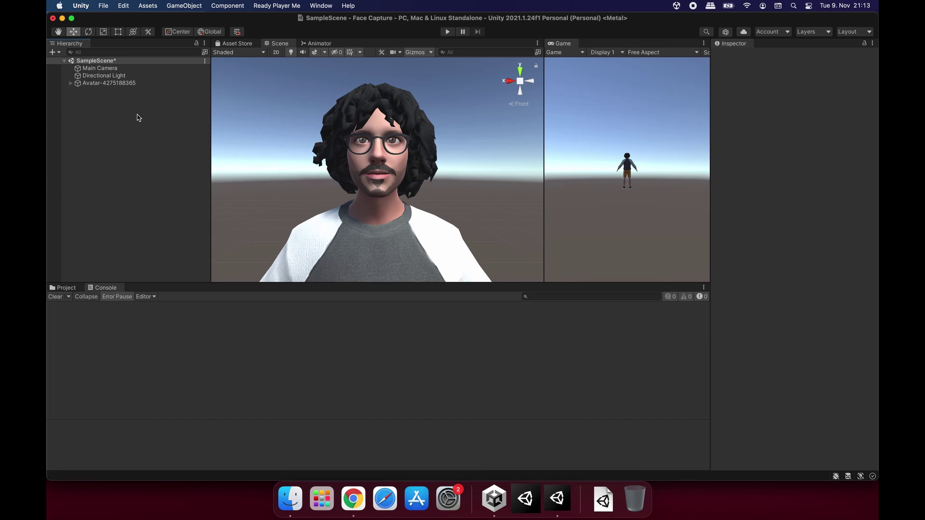
Dock the Live Capture Connections window beside the Console
left_click(321, 6)
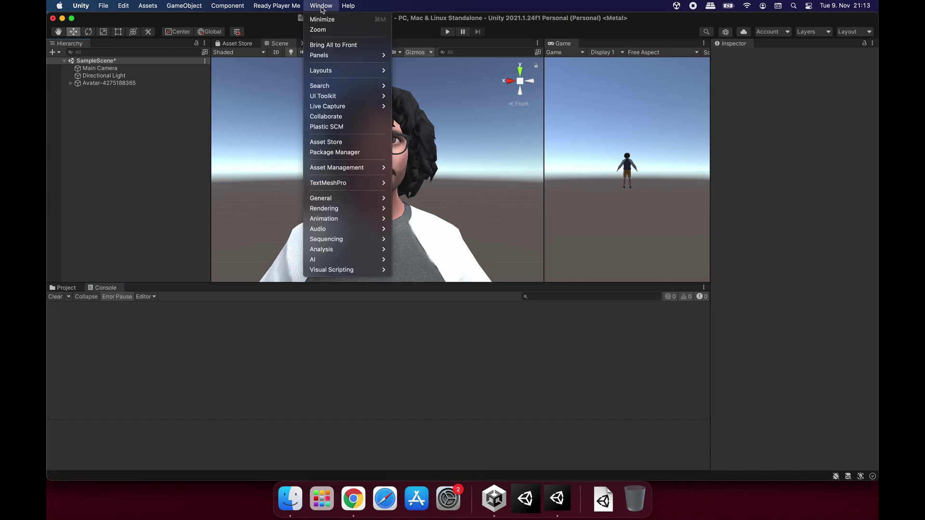
mouse_move(331, 106)
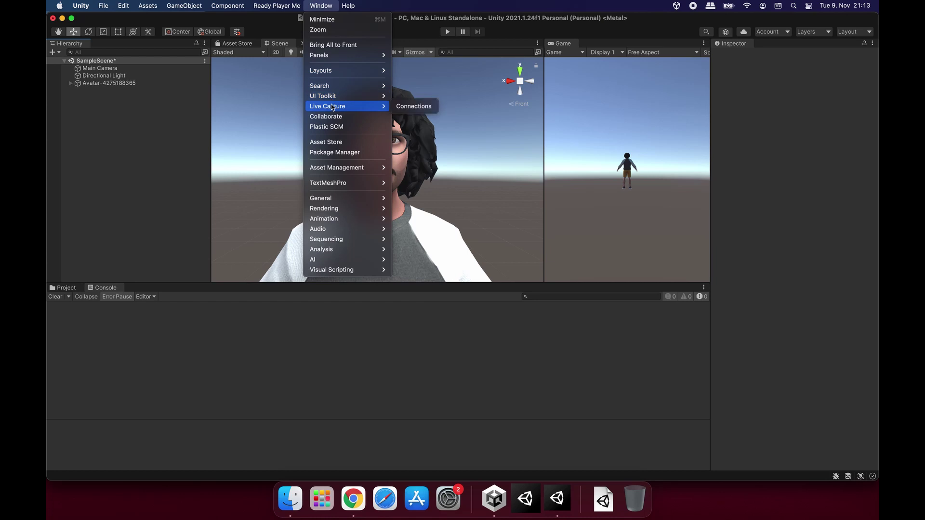
left_click(418, 107)
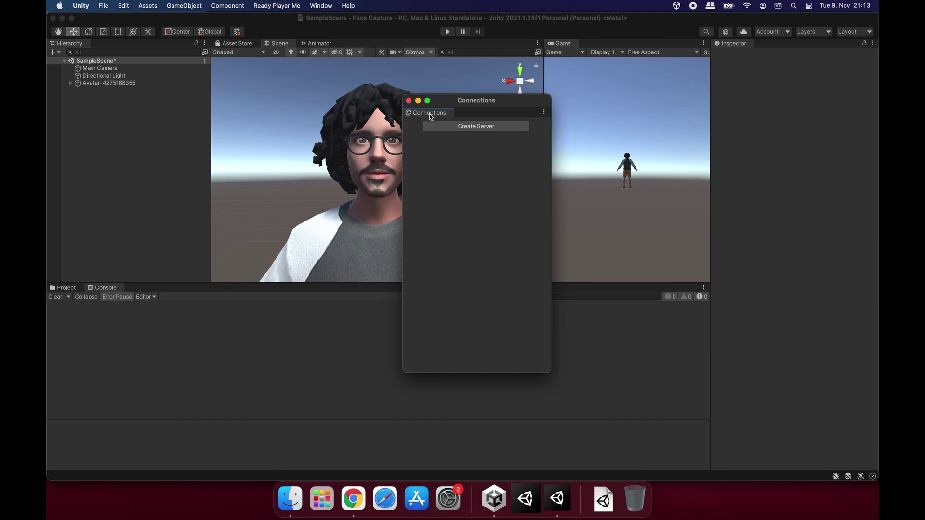
left_click_drag(430, 116, 664, 345)
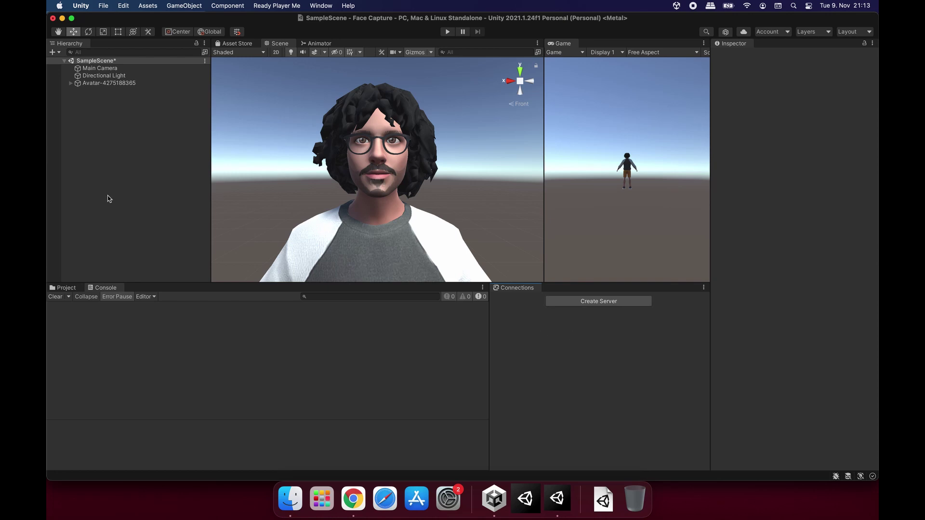
Create a Live Capture Take Recorder object in the Hierarchy, keeping its default name
right_click(98, 117)
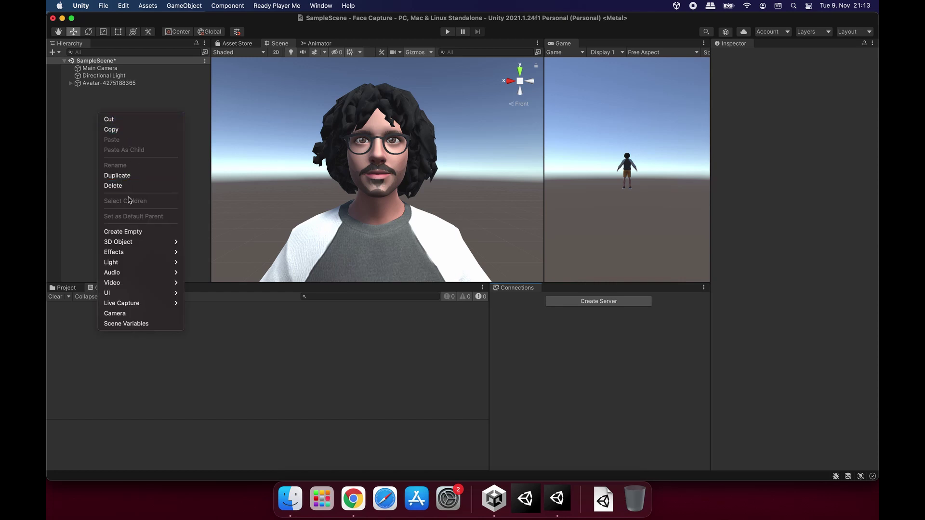
mouse_move(142, 242)
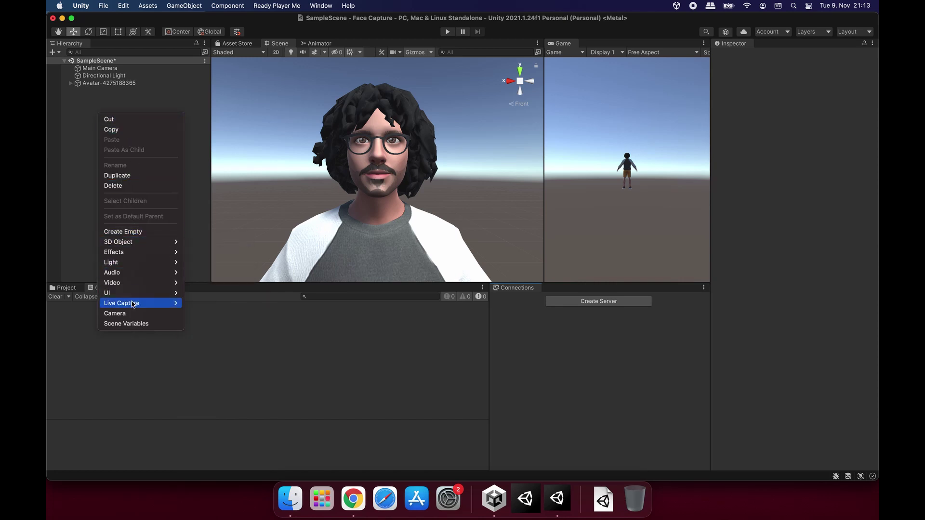
mouse_move(139, 303)
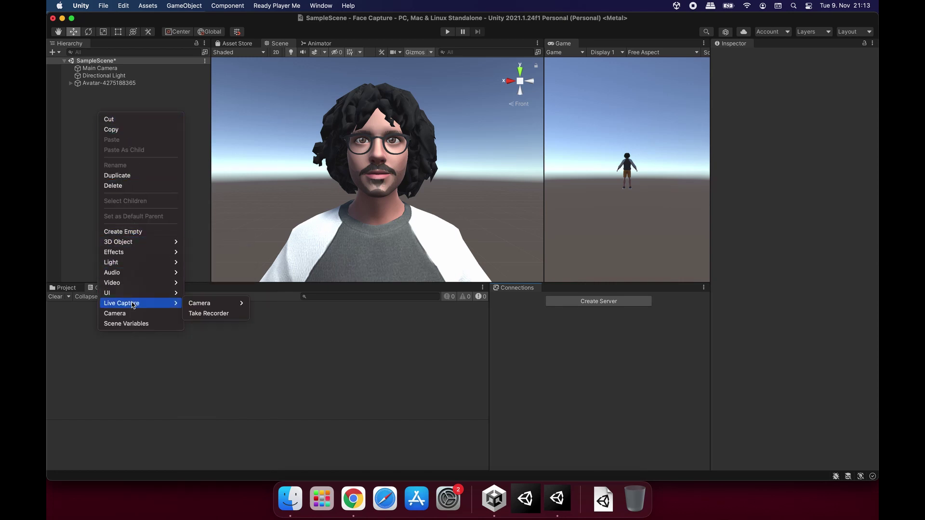
left_click(221, 320)
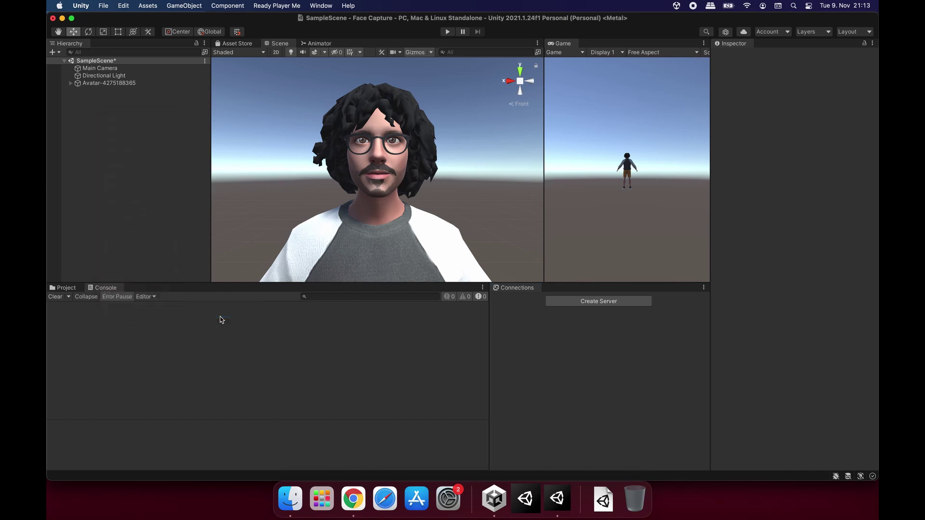
key("Return")
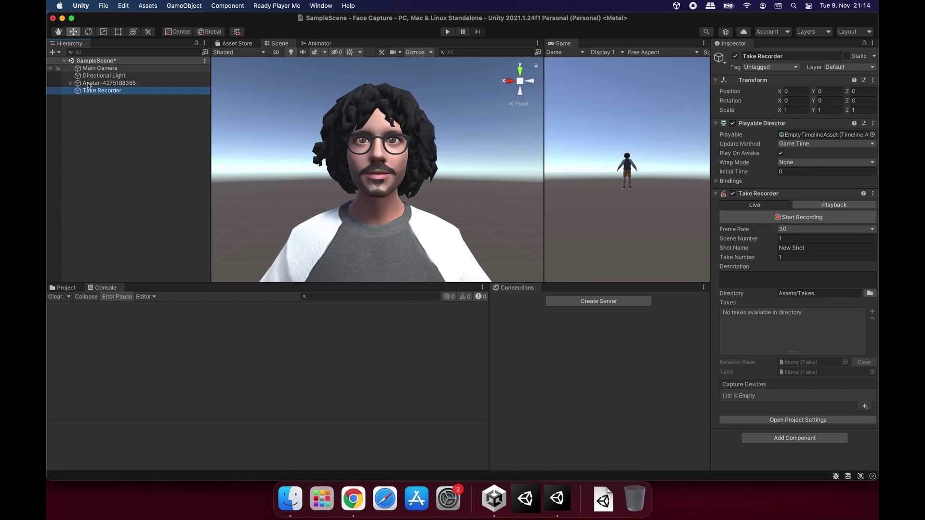
Create an empty object named 'Face Device' as a child of Take Recorder
right_click(117, 95)
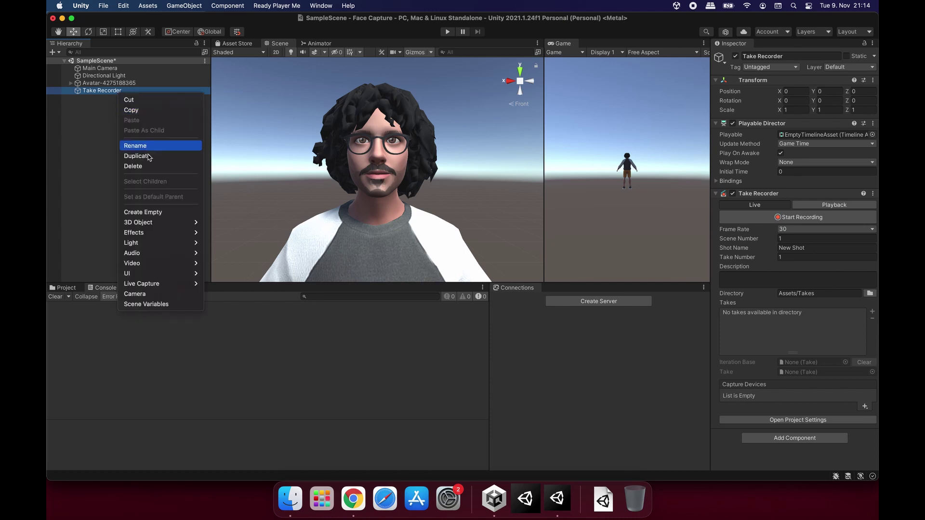
left_click(146, 212)
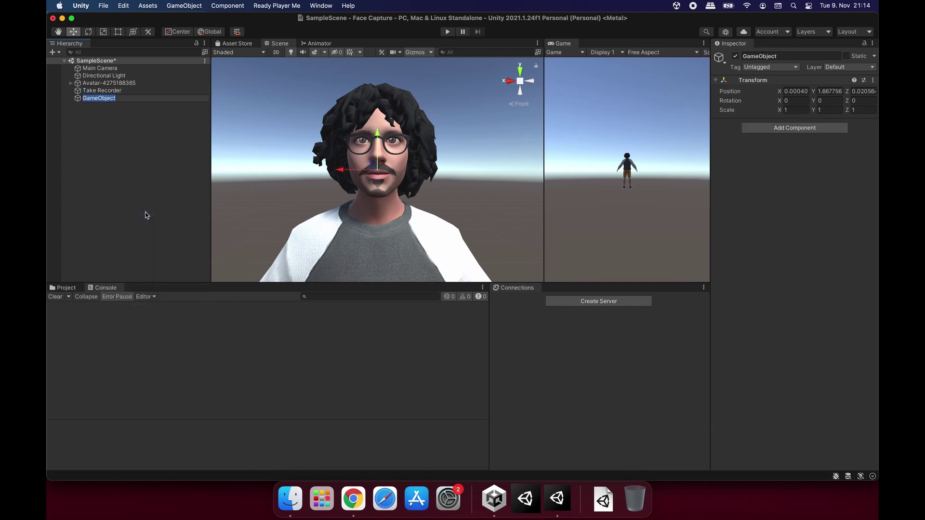
type("Face Device")
key("Return")
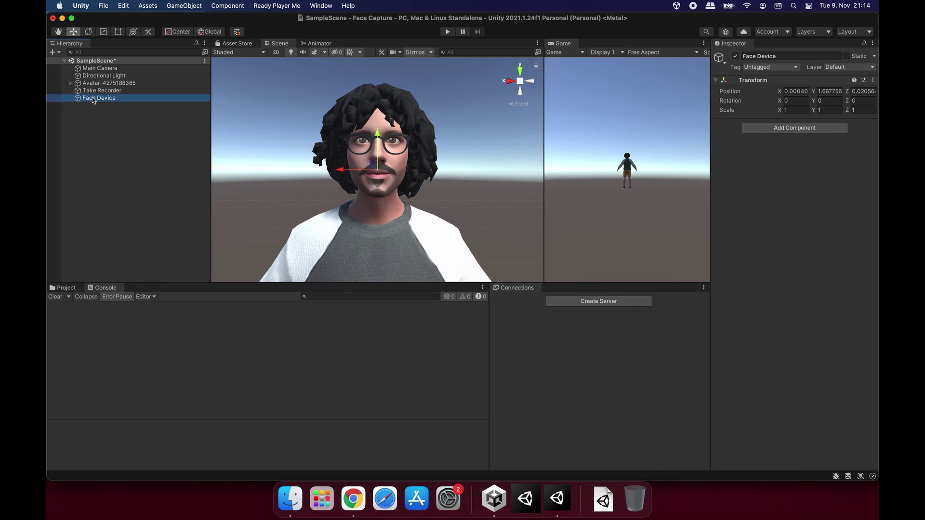
left_click_drag(93, 100, 100, 93)
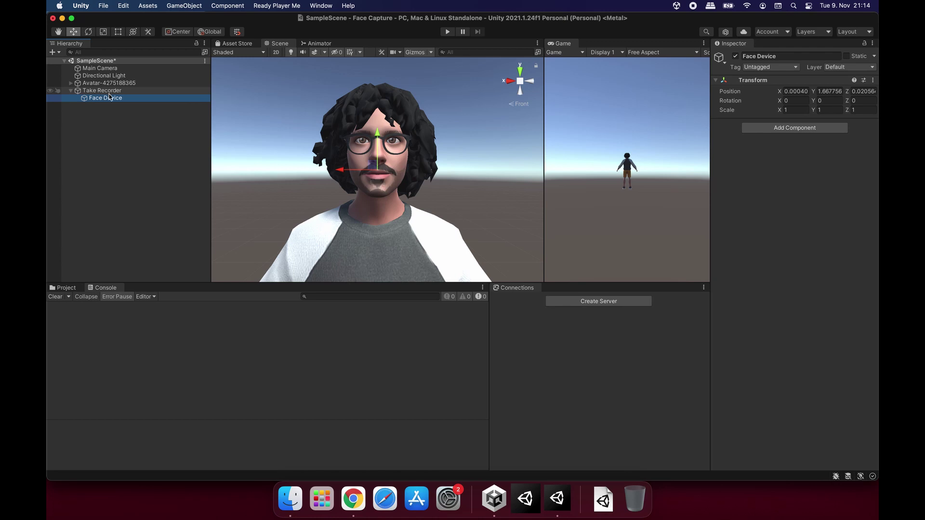
left_click(138, 126)
left_click(120, 99)
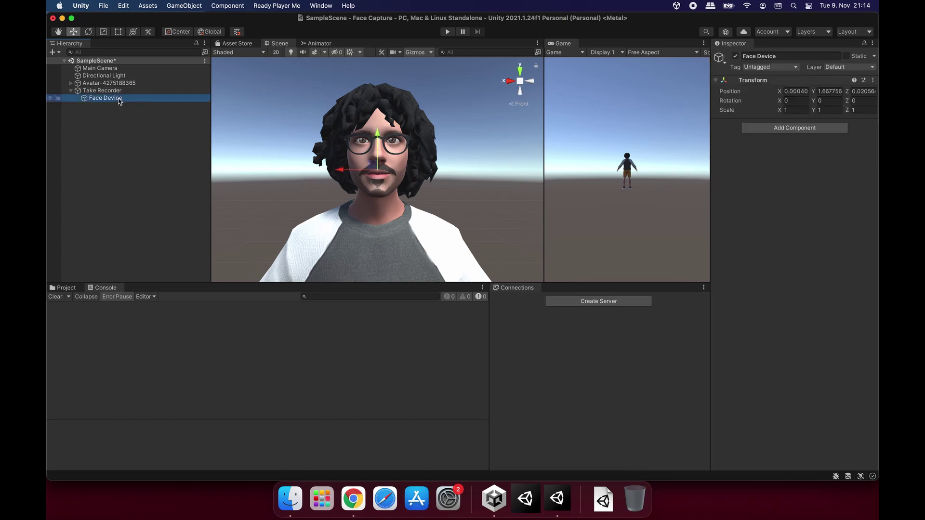
Reset Face Device's transform and add an ARKit Face Device component with Head Position toggled
left_click(873, 81)
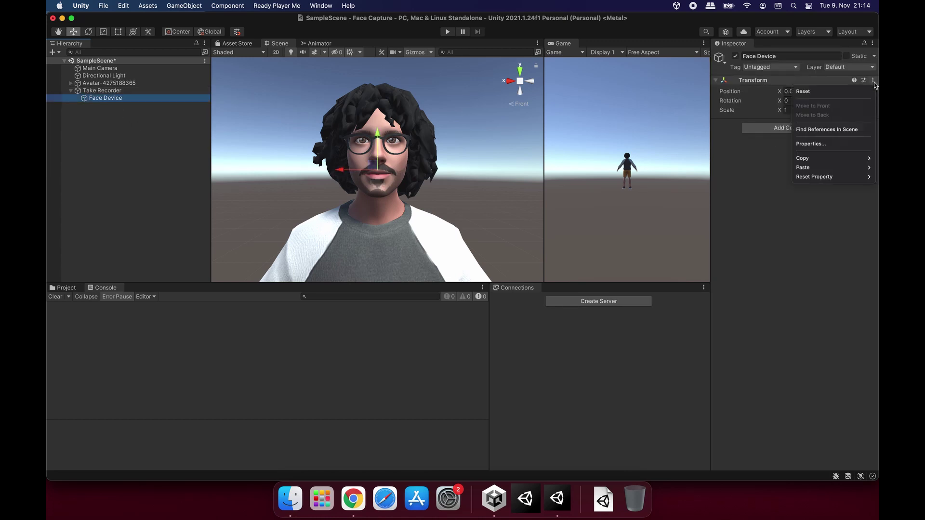
left_click(870, 93)
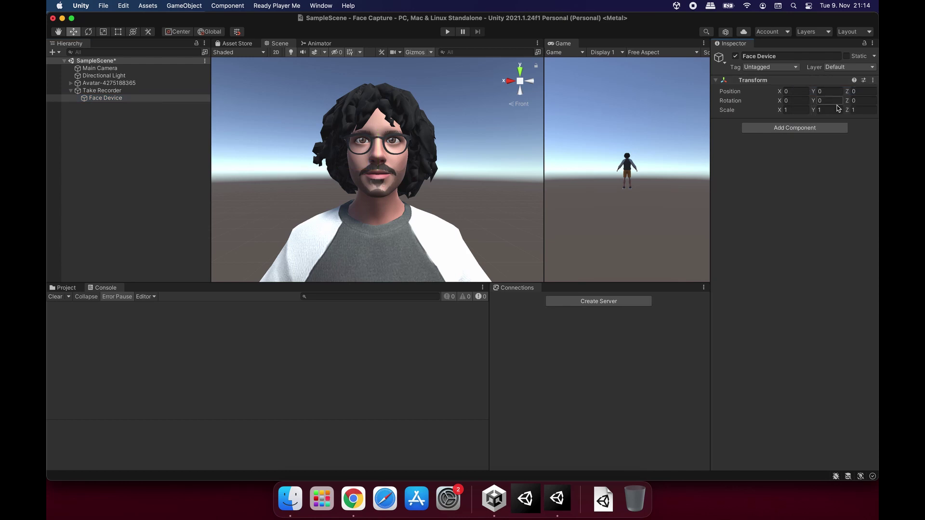
left_click(818, 130)
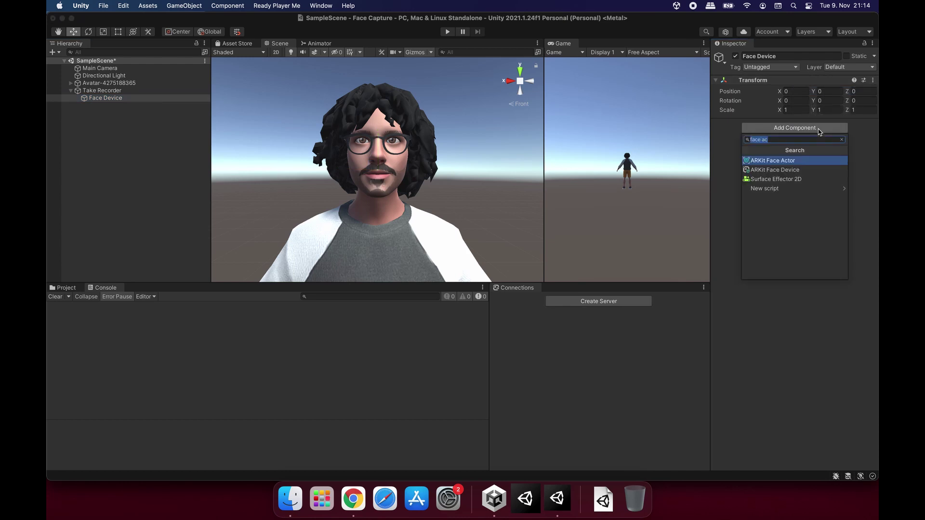
key("Down")
key("Up")
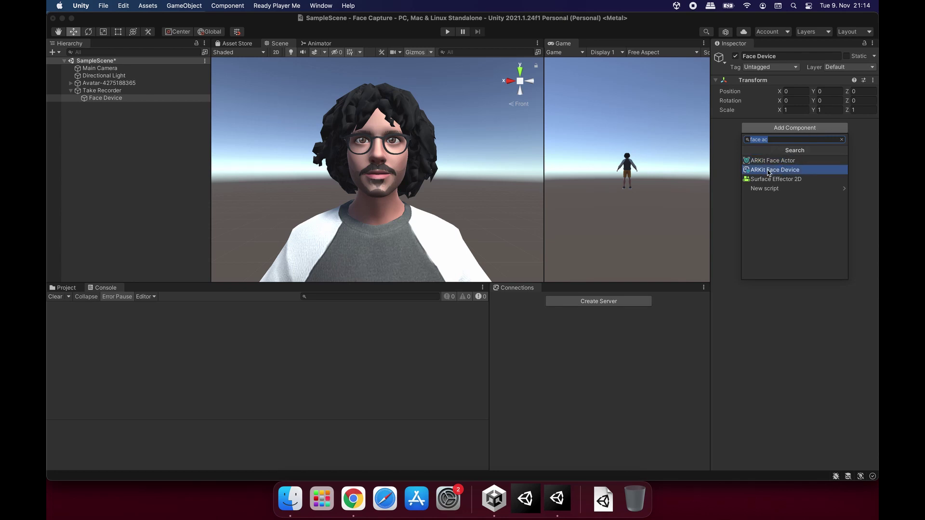
left_click(794, 171)
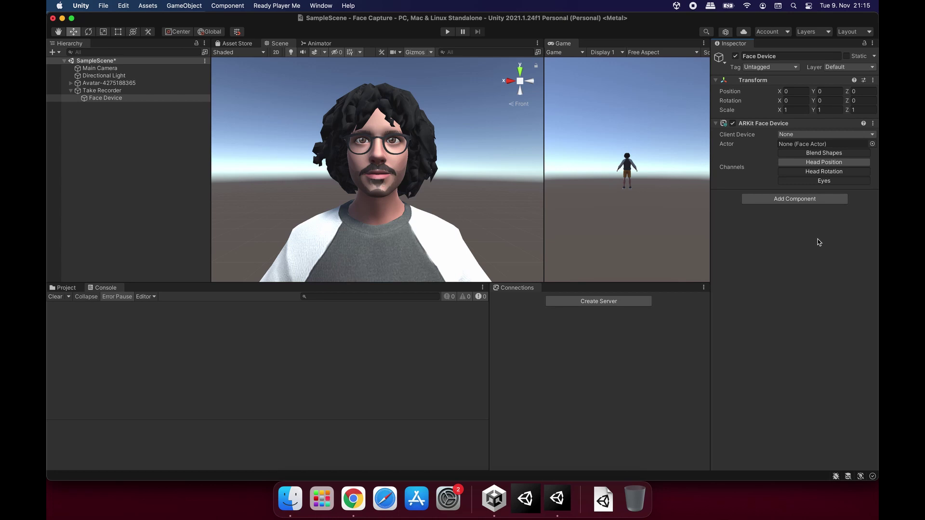
left_click(840, 164)
left_click(814, 146)
left_click(139, 83)
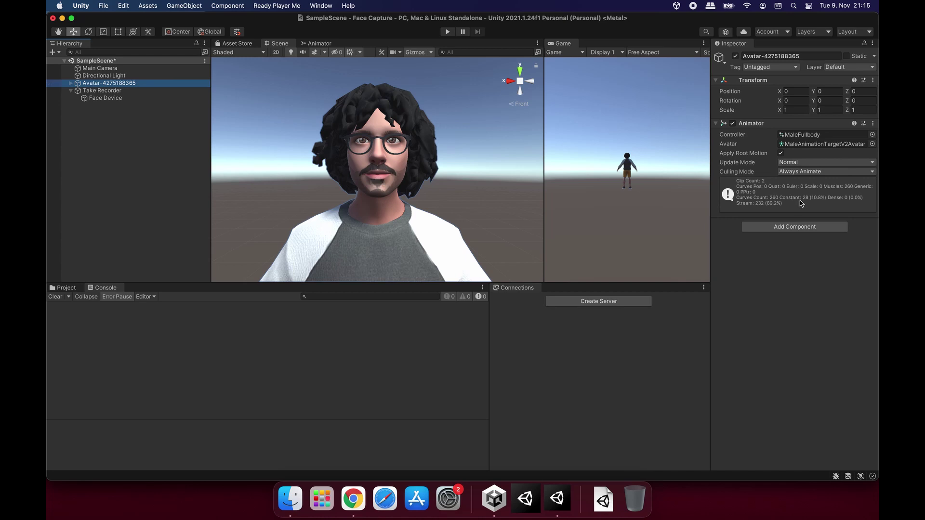
left_click(803, 227)
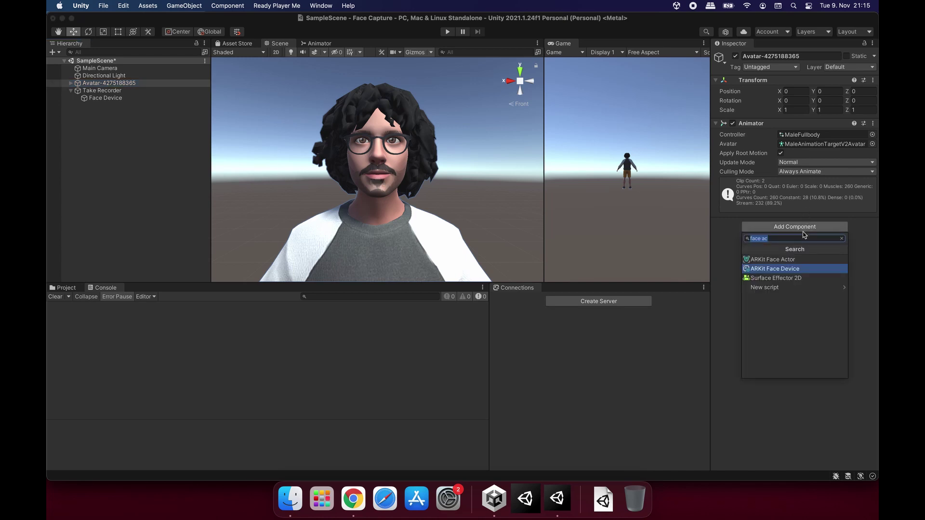
key("Right")
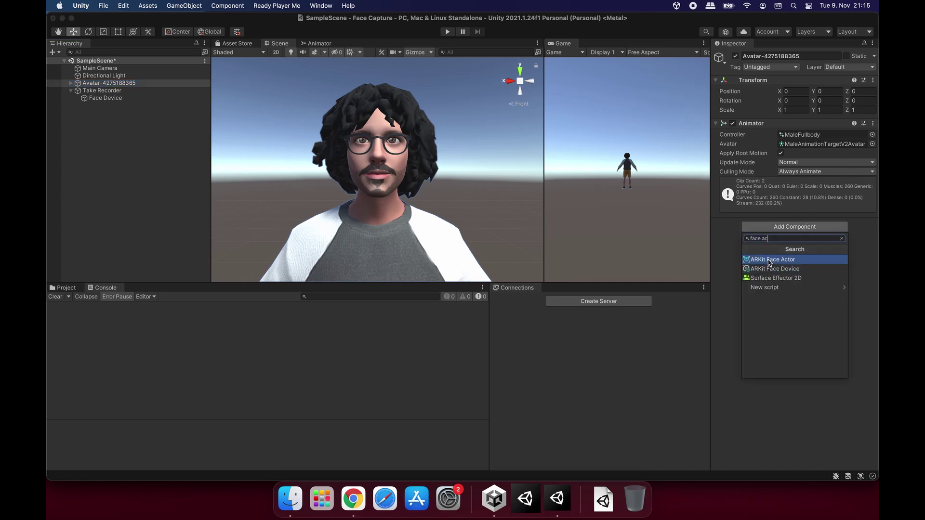
left_click(790, 263)
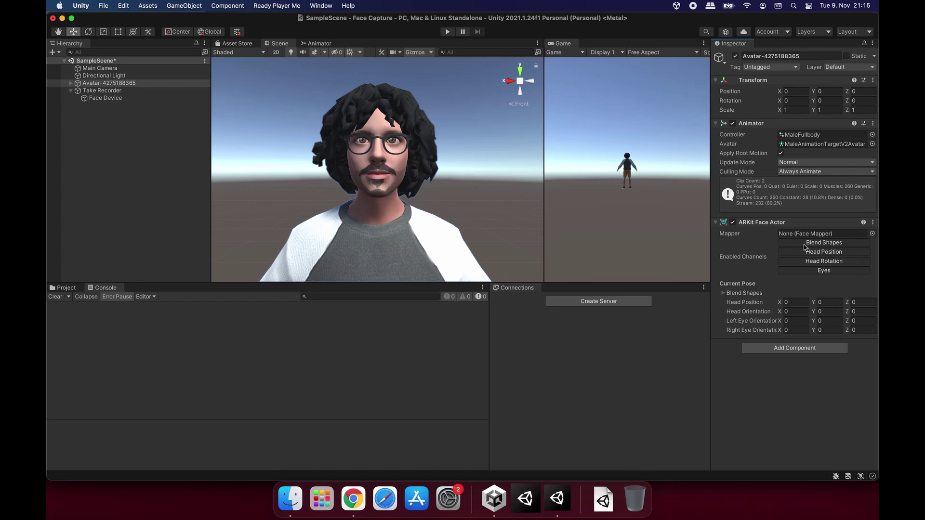
left_click(841, 255)
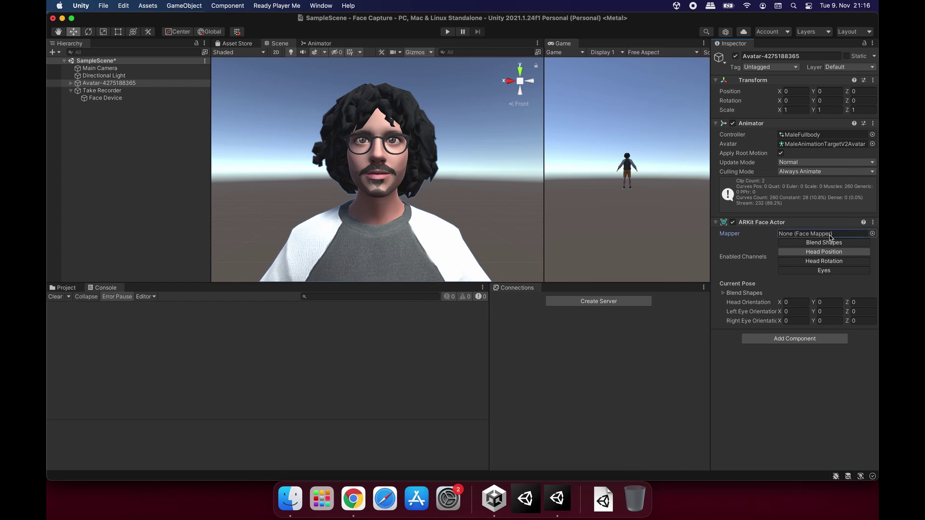
Create a new folder named 'Face Capture' in the project's Assets
left_click(68, 289)
right_click(288, 360)
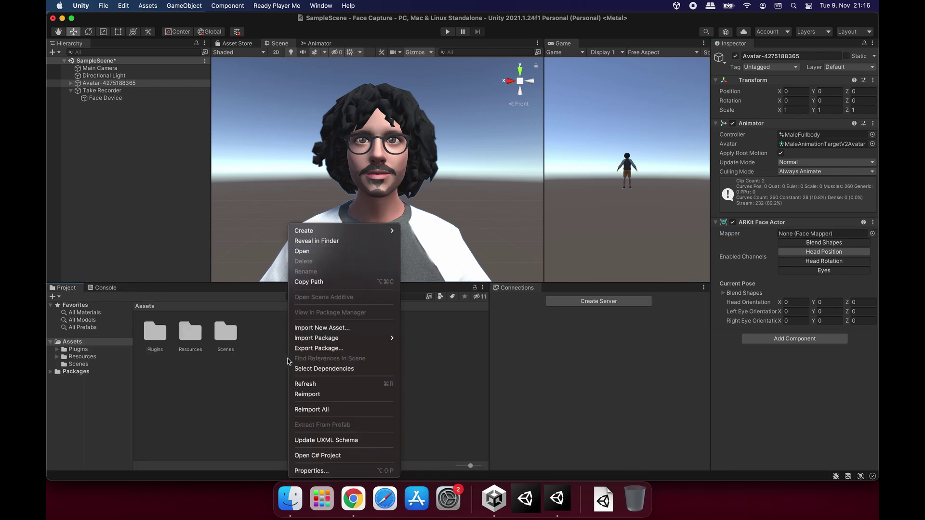
mouse_move(328, 232)
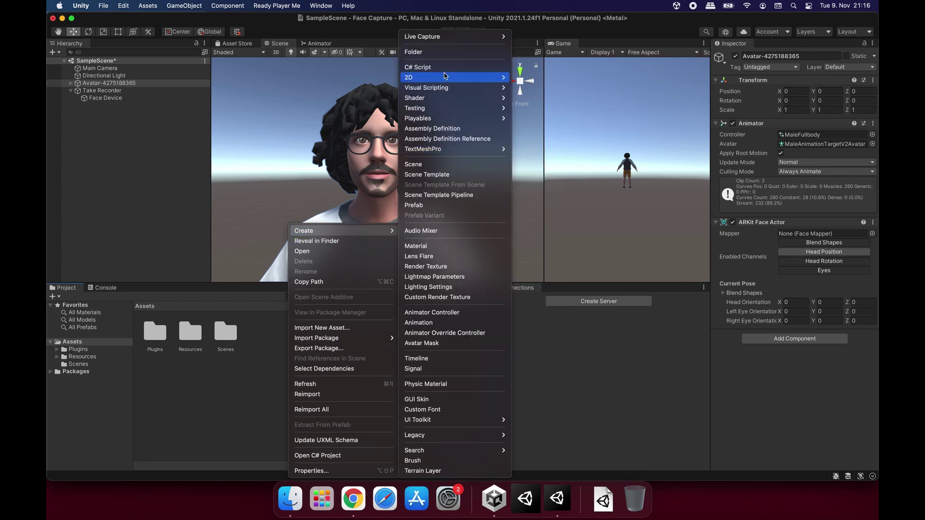
left_click(440, 51)
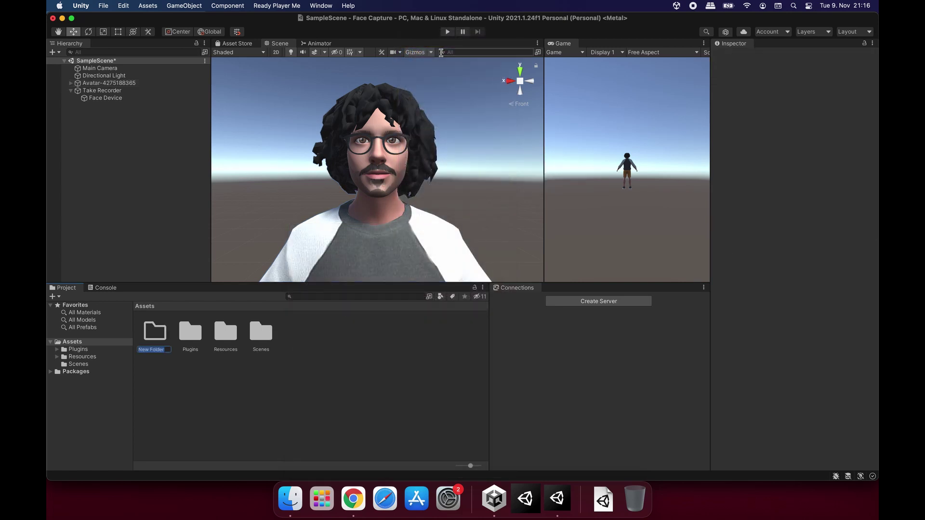
type("Face Capture")
key("Return")
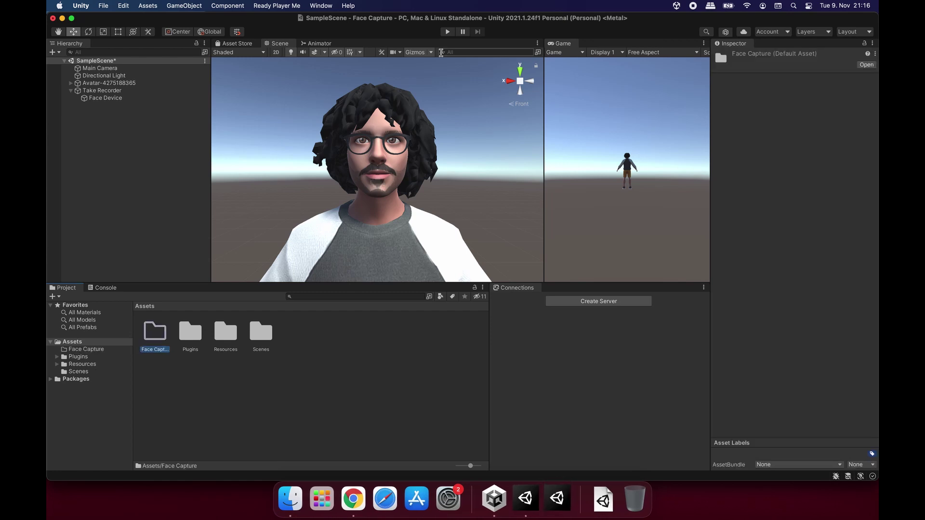
Open the empty Face Capture folder and reselect the avatar object
double_click(161, 328)
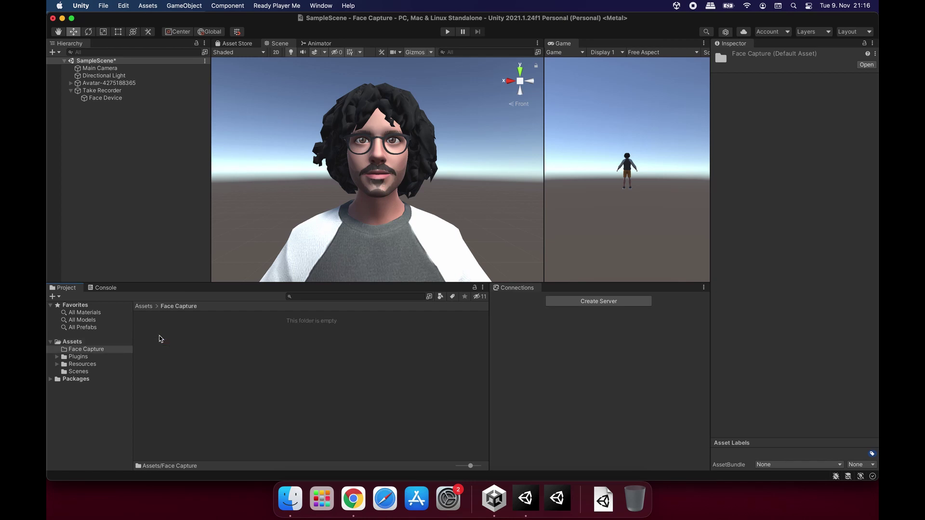
right_click(228, 334)
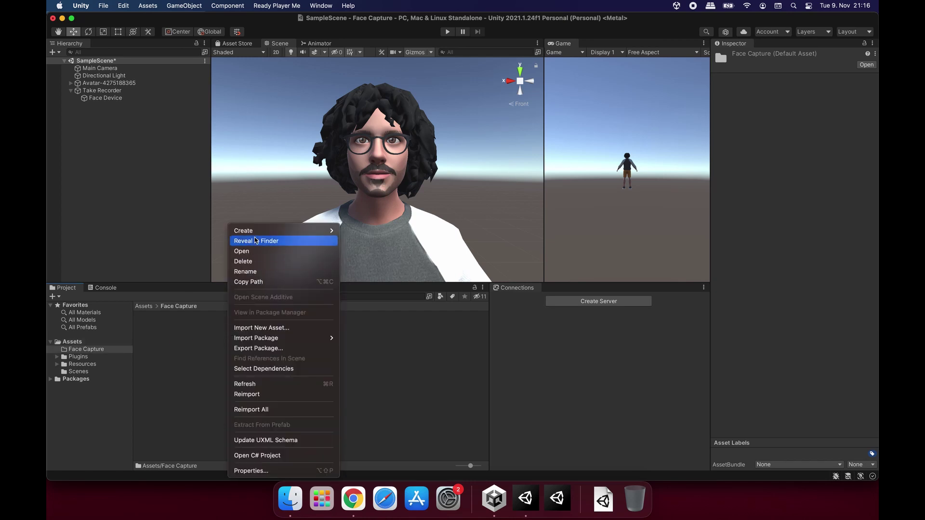
left_click(130, 84)
left_click(130, 84)
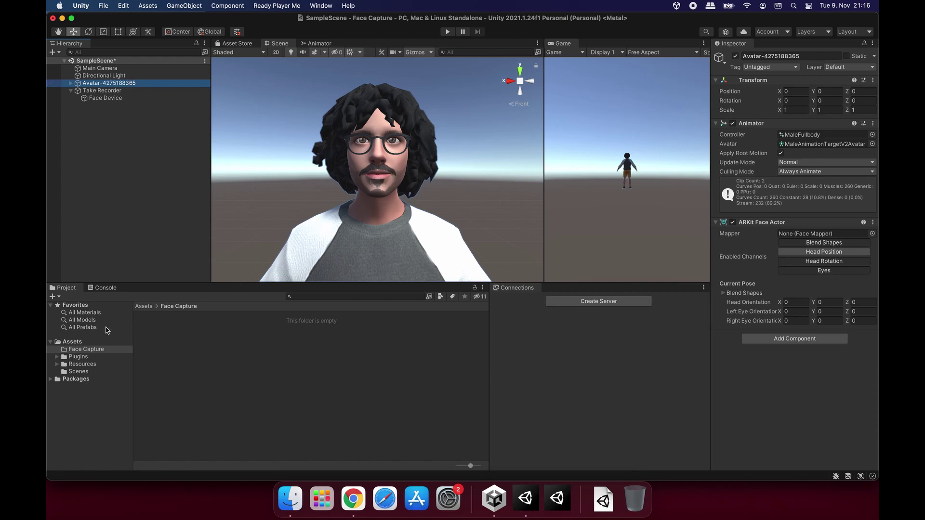
Create a Live Capture ARKit Face Capture Mapper asset named FaceMapper
right_click(178, 350)
mouse_move(206, 234)
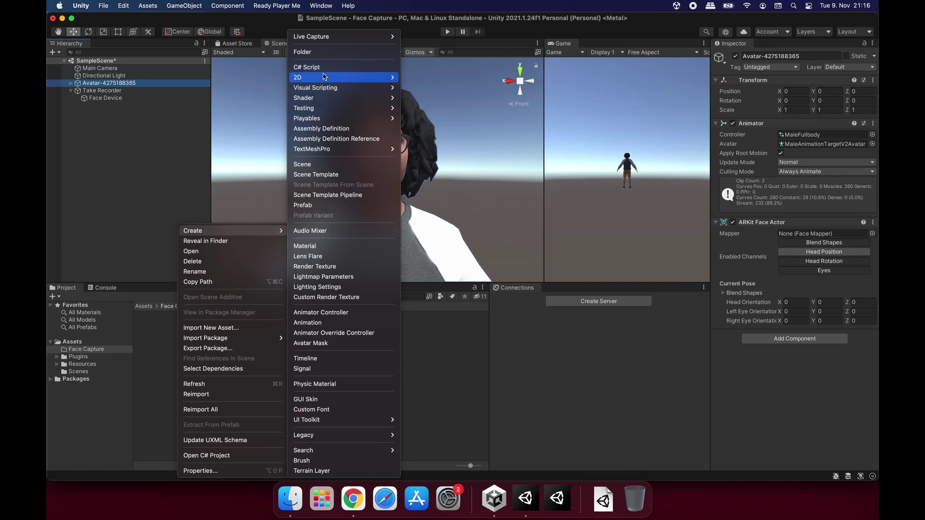
mouse_move(331, 38)
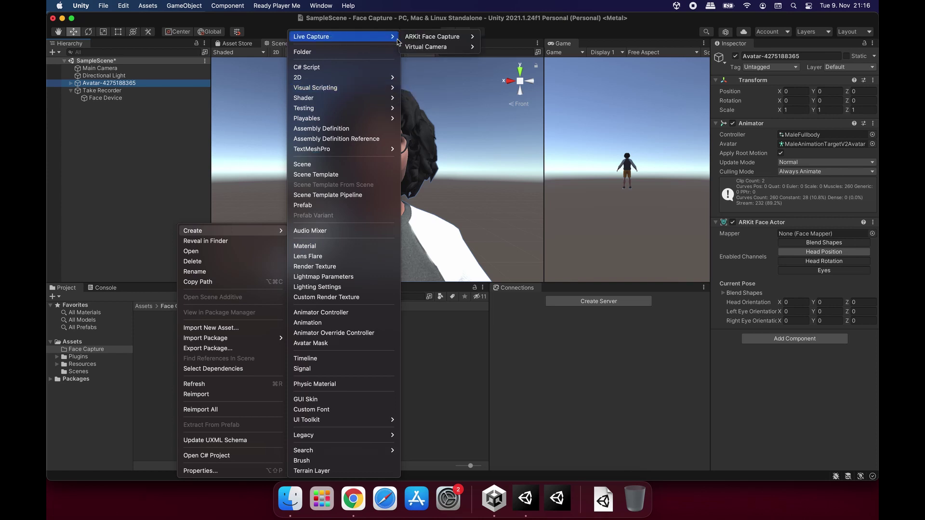
mouse_move(431, 42)
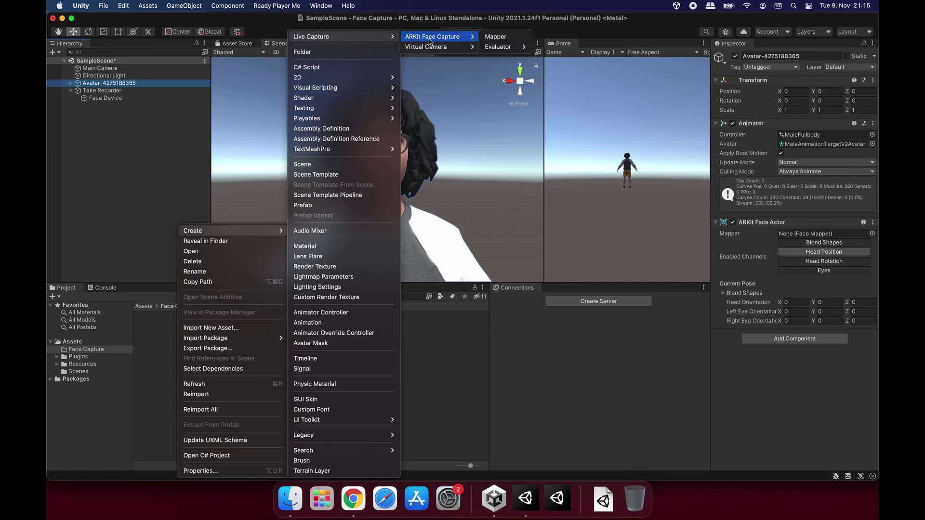
left_click(501, 40)
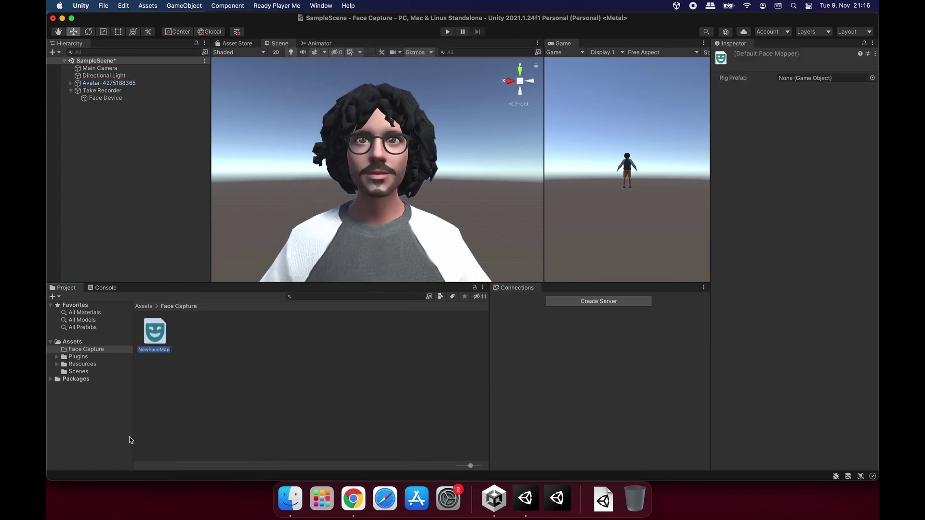
key("Right")
type("per")
key("BackSpace")
key("BackSpace")
key("BackSpace")
key("Return")
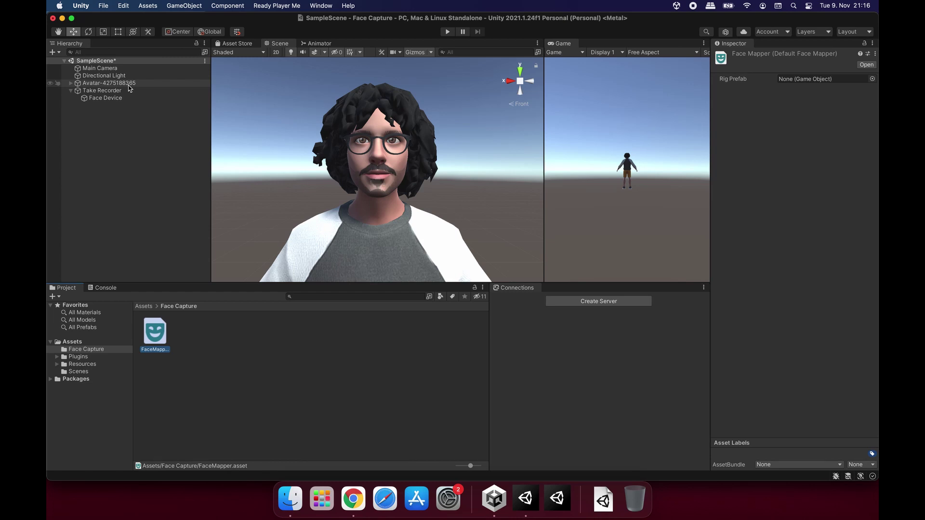
left_click_drag(130, 88, 227, 345)
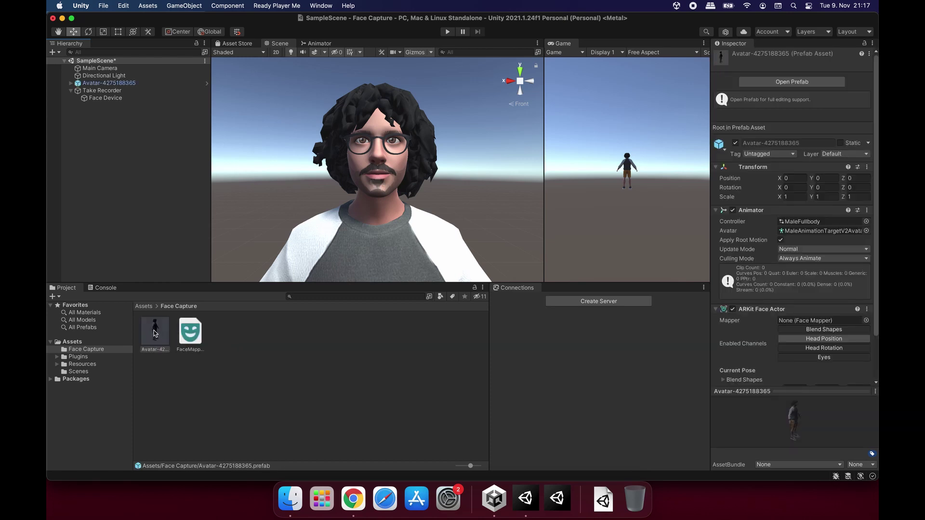
left_click(194, 336)
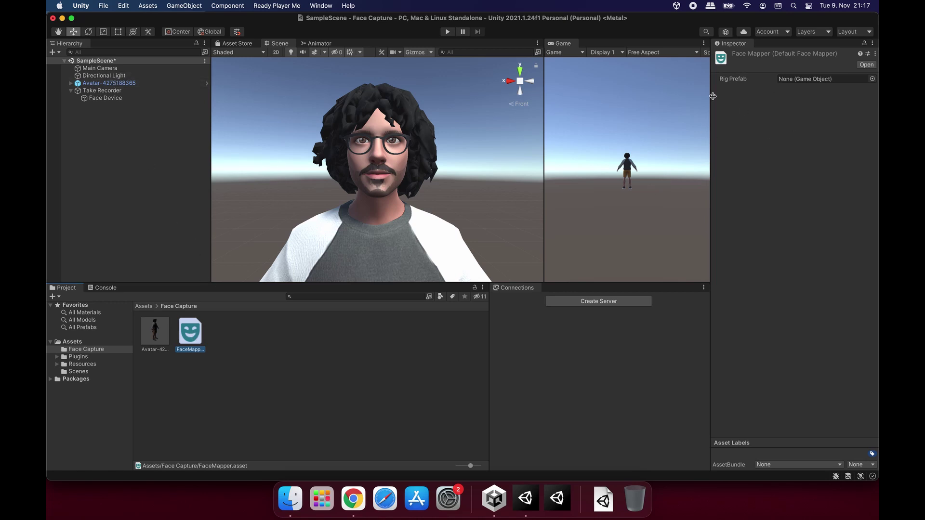
left_click_drag(155, 333, 790, 83)
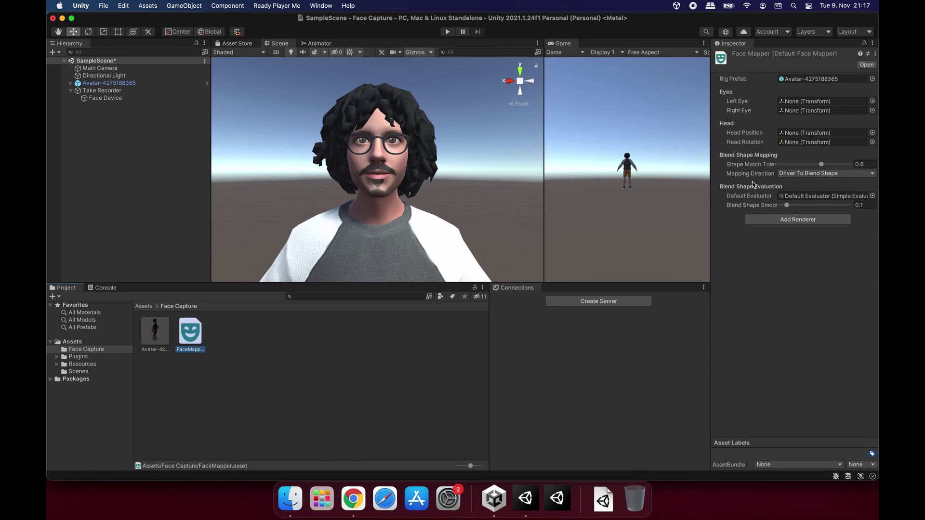
Assign the LeftEye and RightEye bones as the mapper's left and right eye transforms
left_click(873, 103)
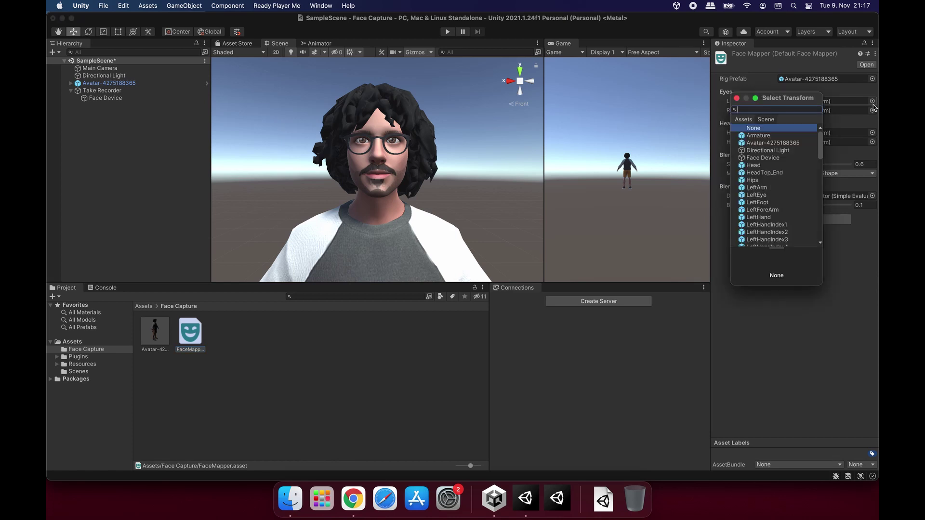
type("left")
key("Down")
key("Down")
key("Return")
left_click(872, 111)
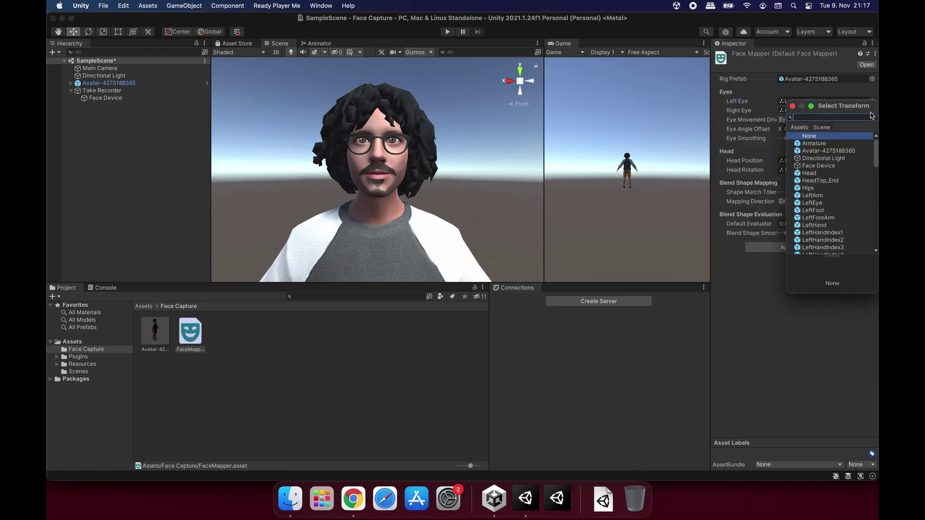
type("right")
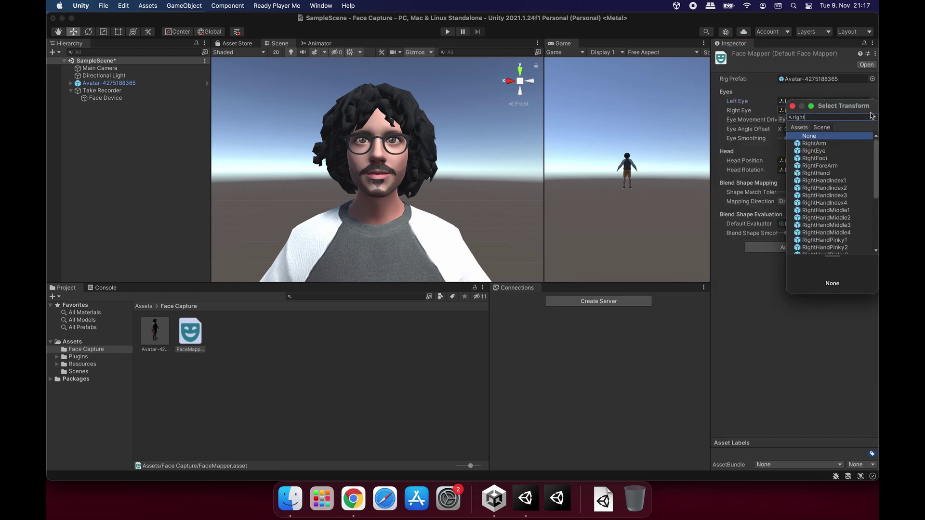
key("Down")
key("Down")
key("Return")
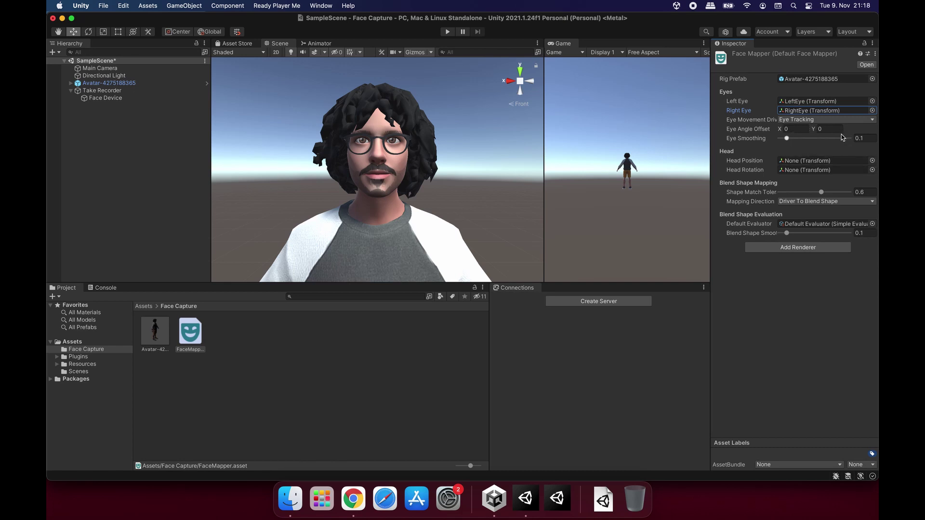
Set the Head transform for both Head Position and Head Rotation
left_click(873, 161)
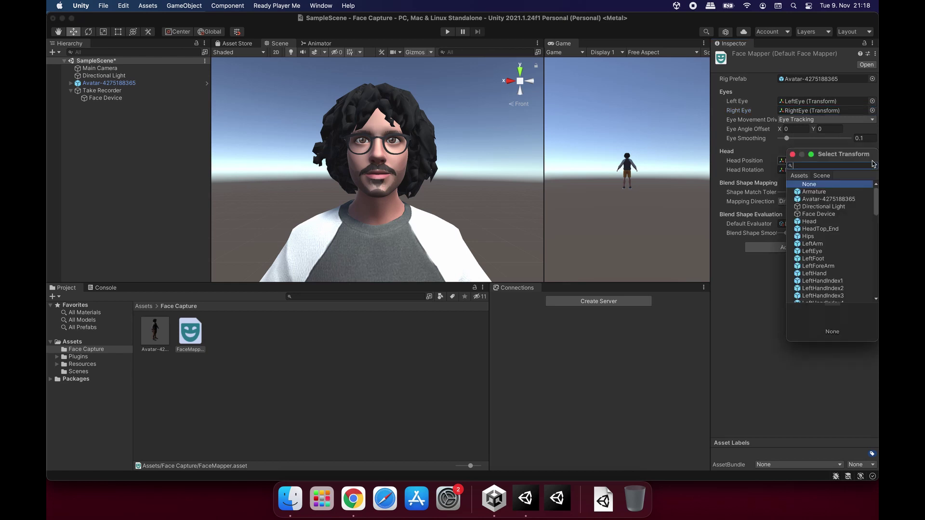
type("head")
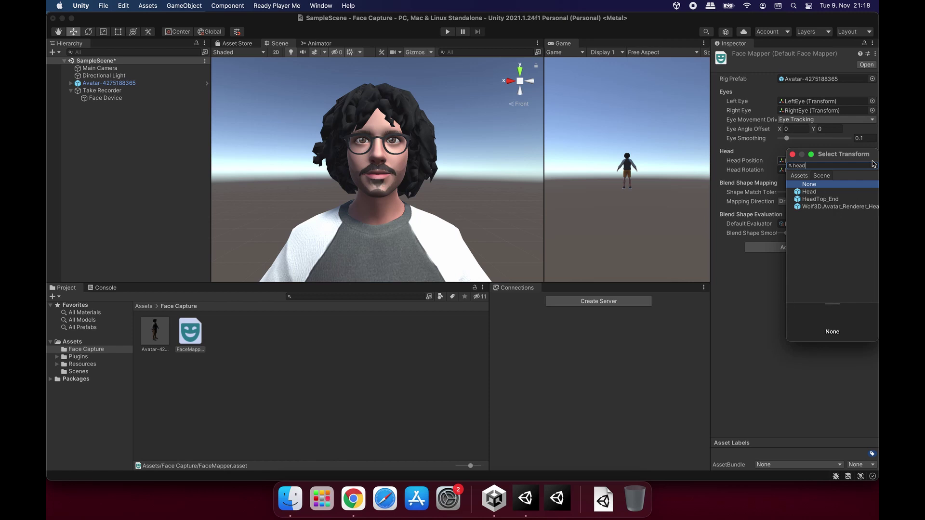
key("Down")
key("Return")
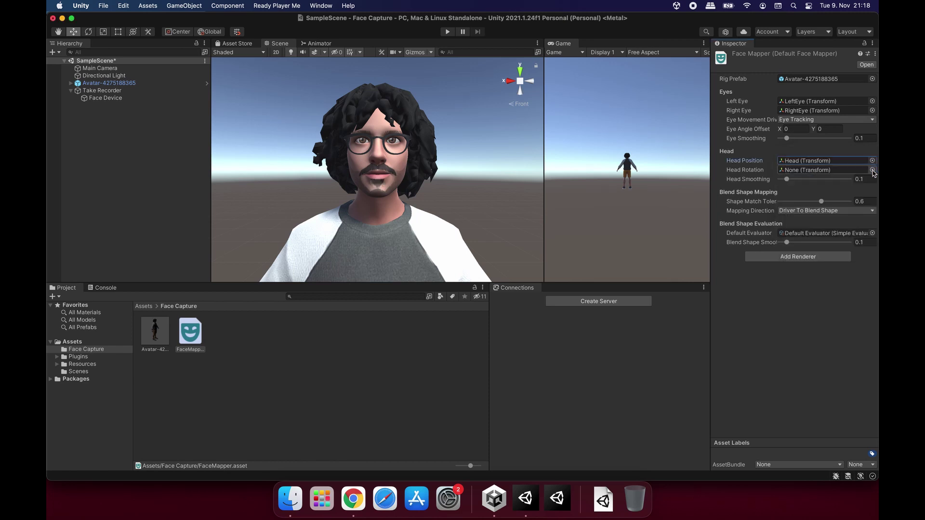
left_click(873, 170)
type("hed")
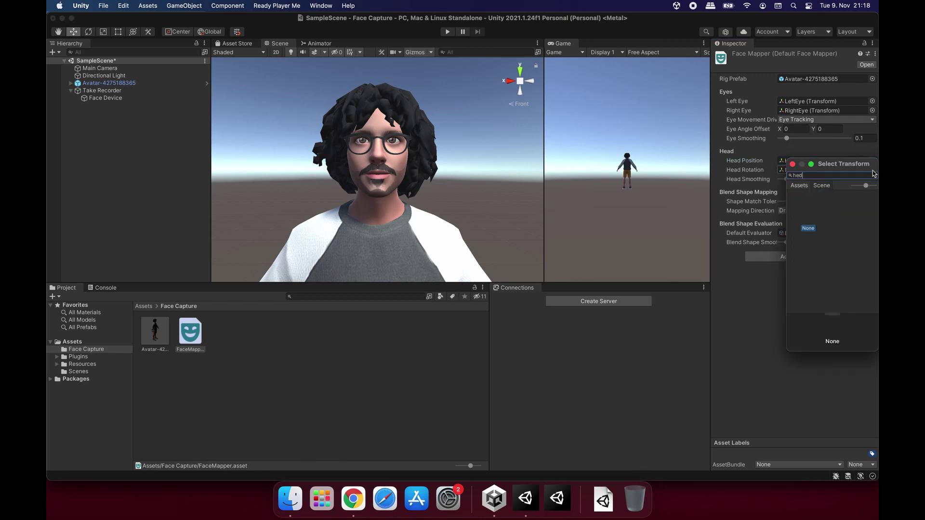
key("BackSpace")
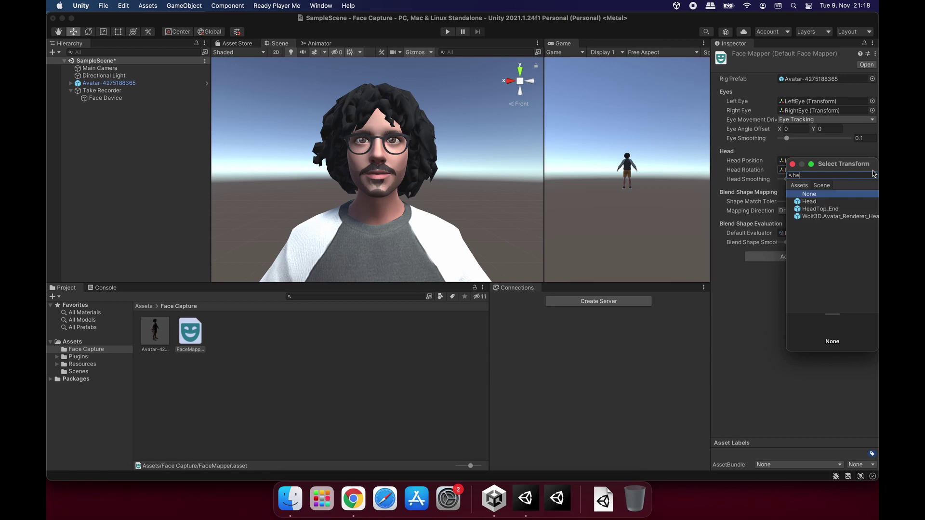
key("Down")
key("Return")
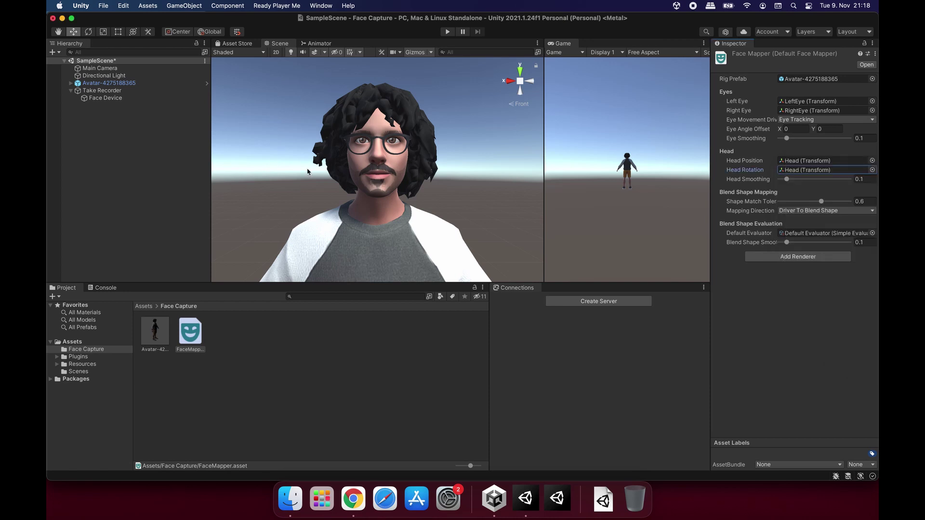
Expand the avatar's Armature and Hips in the Hierarchy to review its bones, then collapse it
left_click(70, 83)
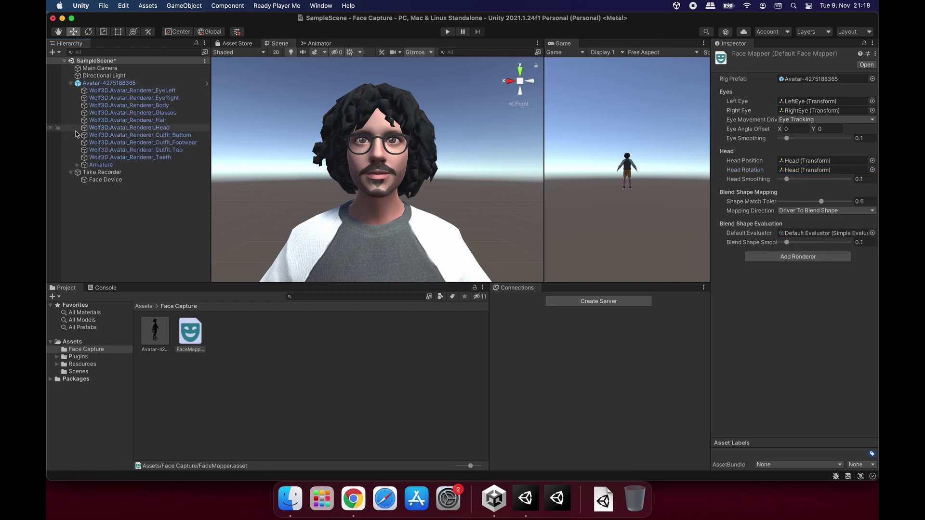
left_click(77, 165)
left_click(84, 172)
left_click(71, 82)
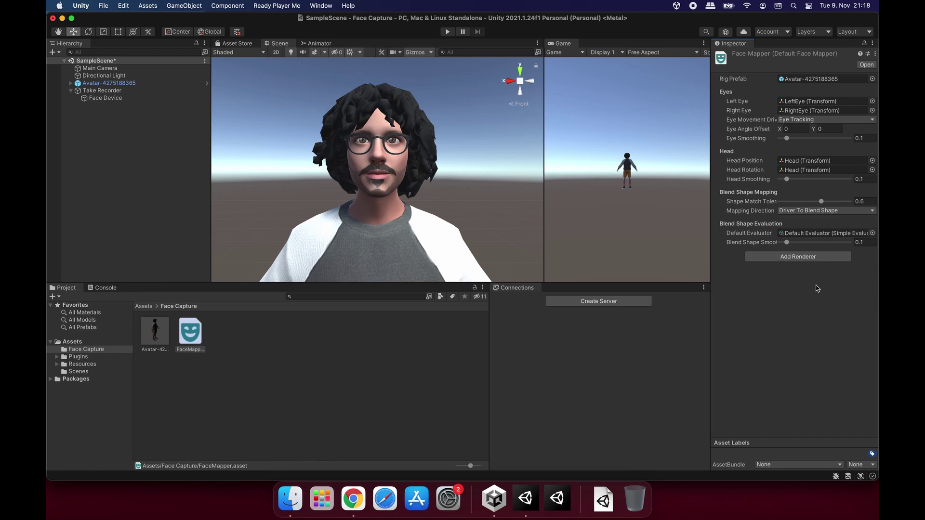
Add the Wolf3D.Avatar_Renderer_Head and Wolf3D.Avatar_Renderer_Teeth renderers to FaceMapper
left_click(802, 261)
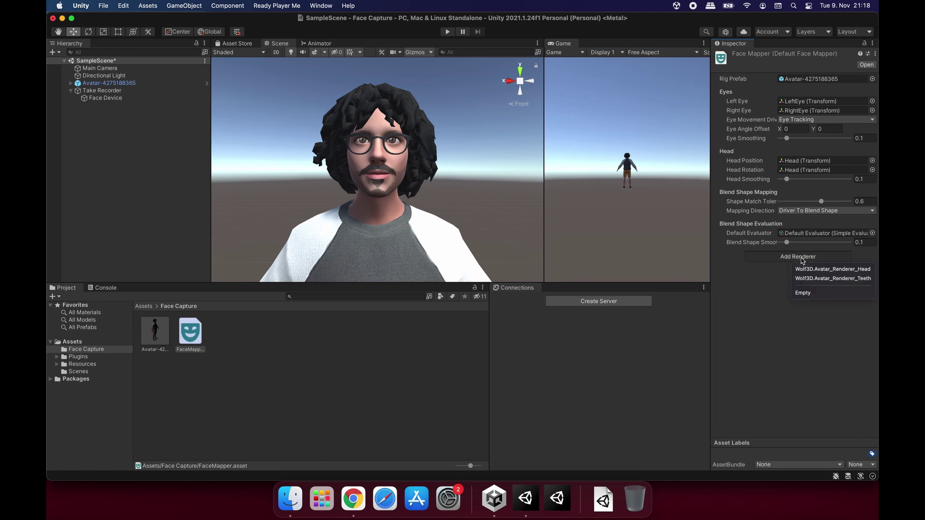
left_click(824, 269)
left_click(814, 269)
left_click(812, 283)
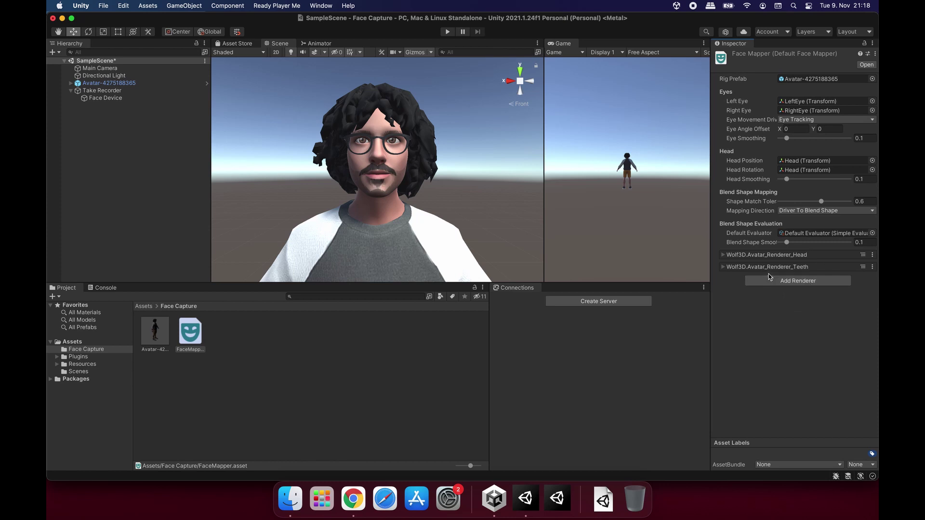
Expand the Head renderer to review its blend shape bindings, then collapse it
left_click(753, 255)
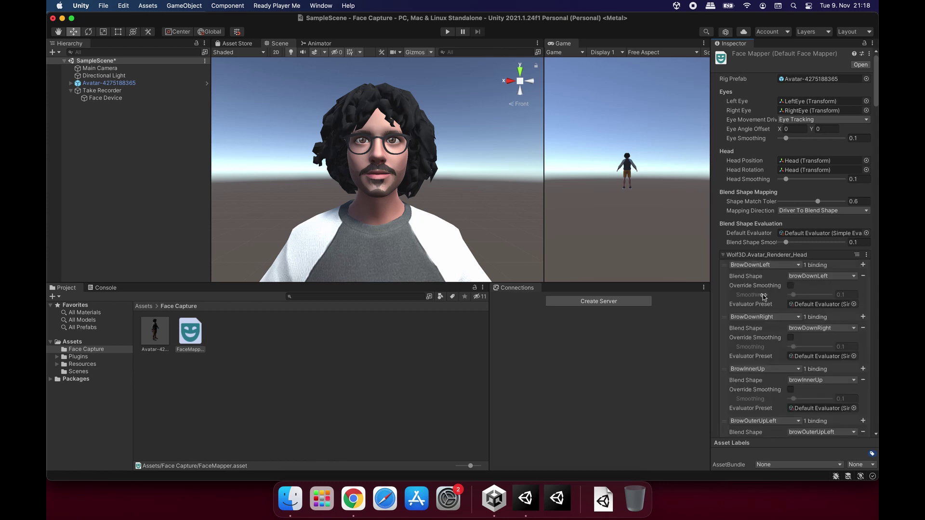
mouse_move(764, 297)
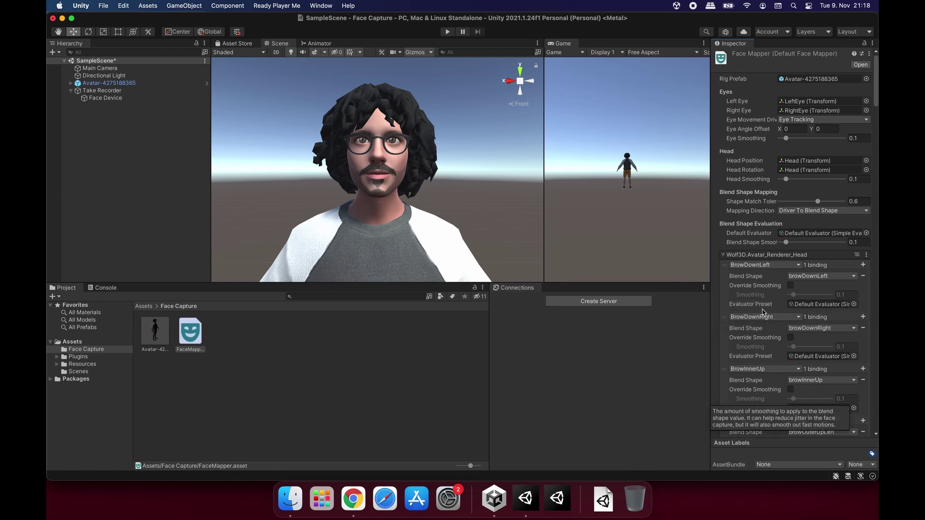
mouse_move(765, 361)
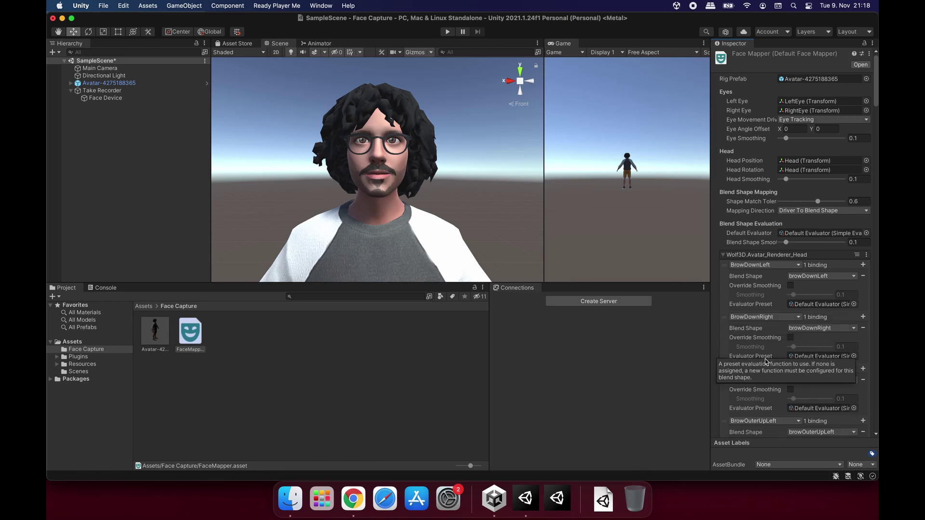
mouse_move(784, 318)
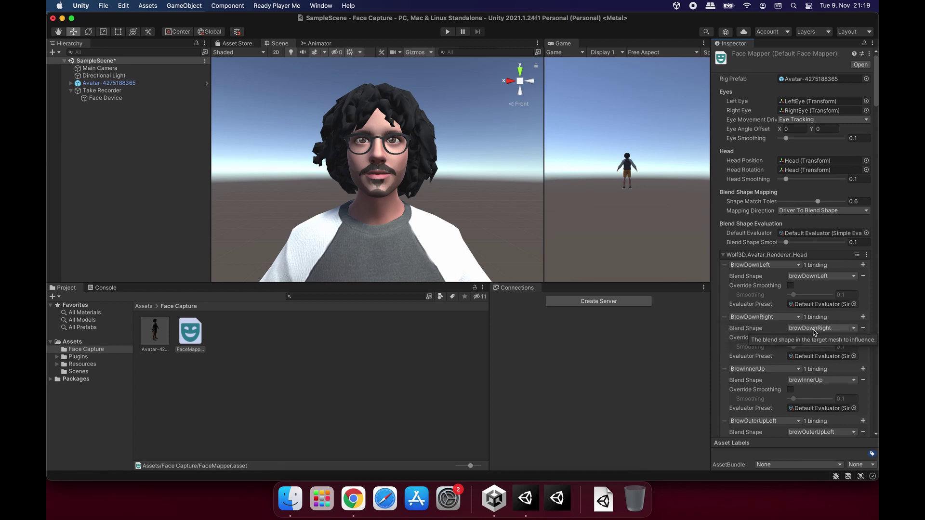
left_click(744, 255)
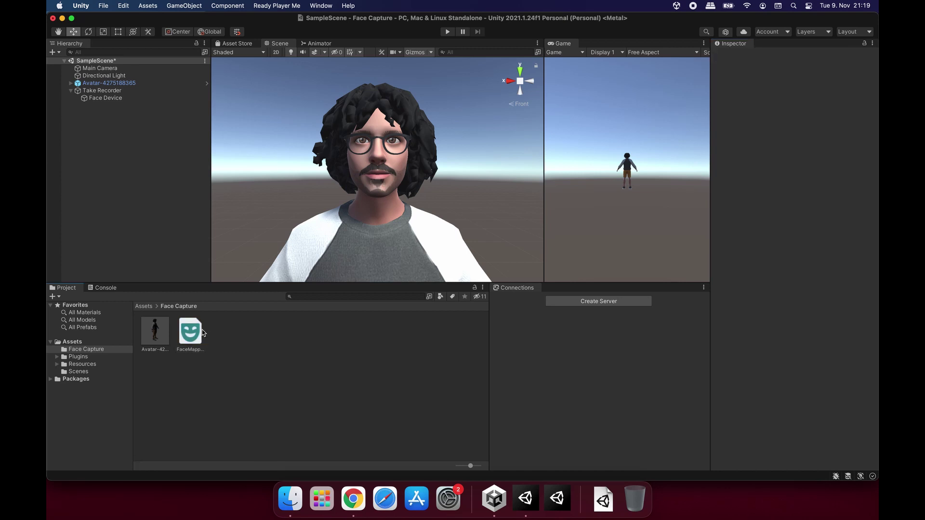
Set the avatar as Face Device's Actor and FaceMapper as the avatar's Mapper
left_click(128, 91)
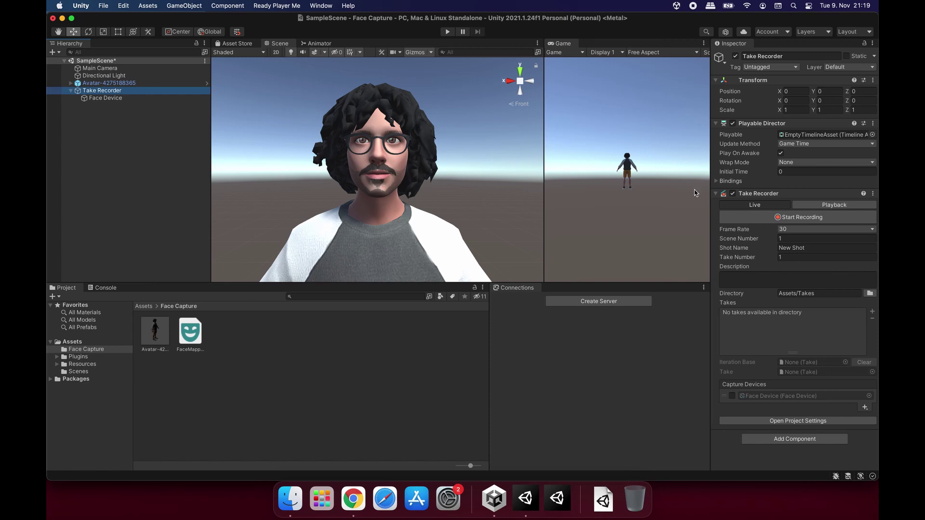
left_click(111, 104)
left_click(115, 99)
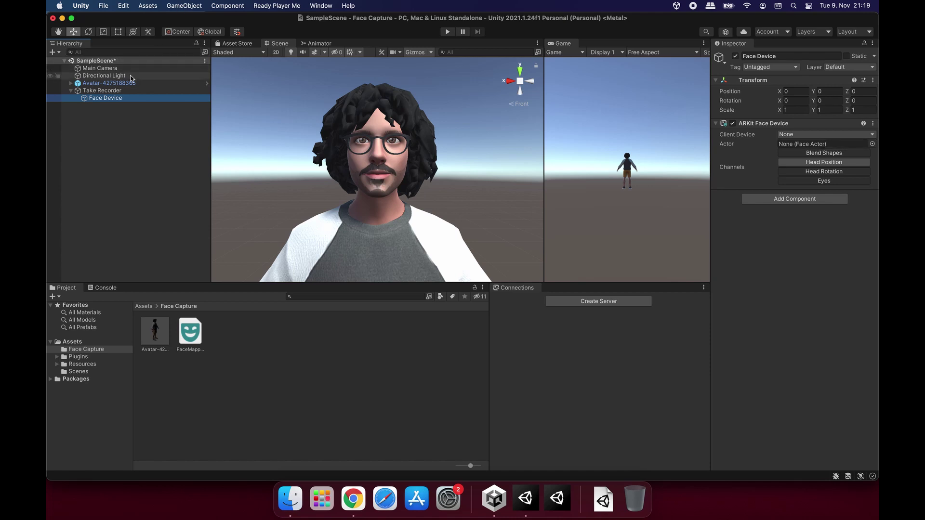
left_click_drag(109, 83, 787, 148)
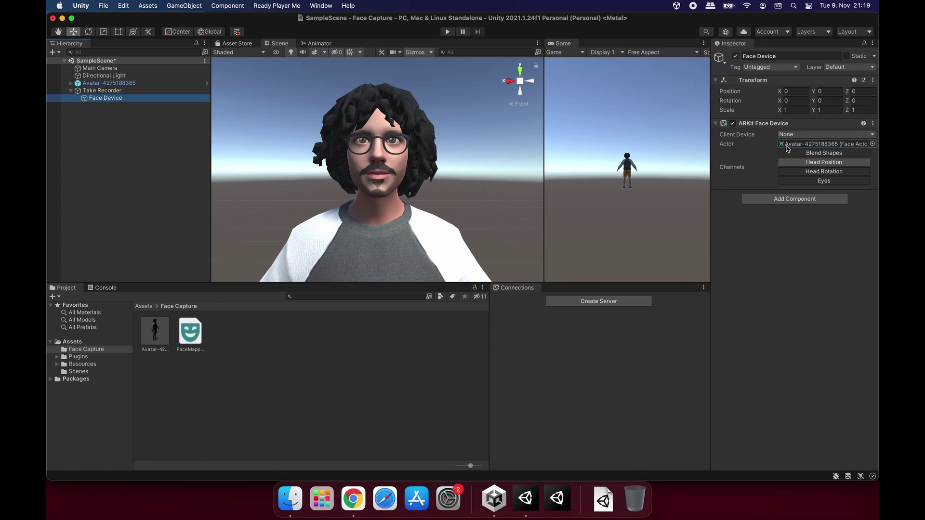
left_click(135, 85)
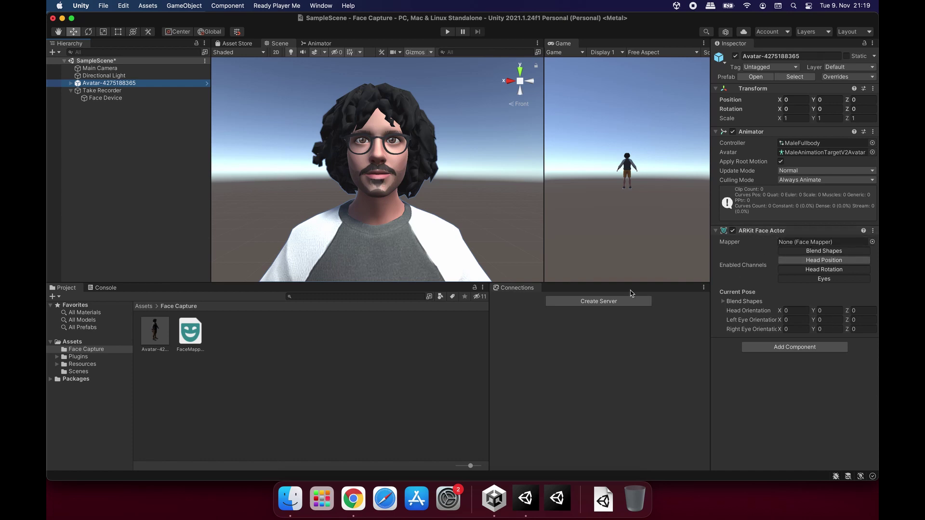
left_click(190, 336)
left_click_drag(190, 337, 794, 244)
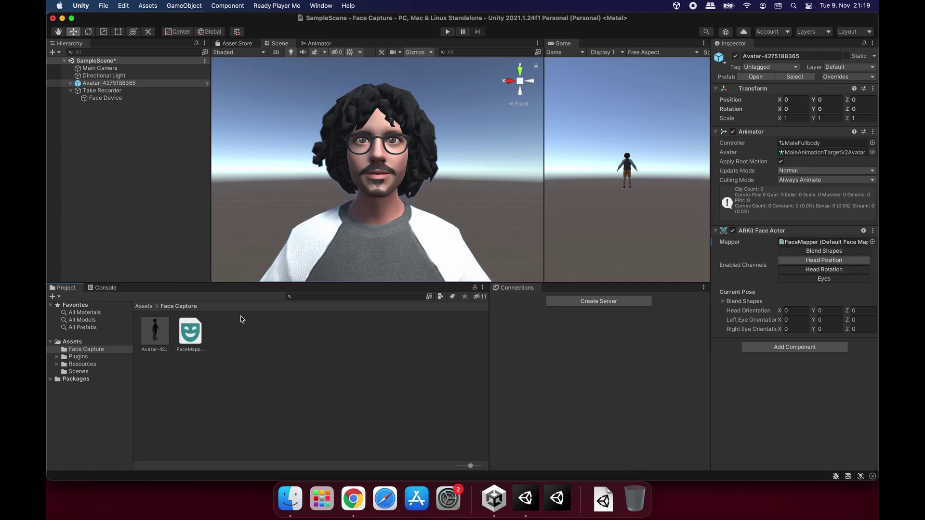
Review the Take Recorder, Face Device, avatar and FaceMapper to verify the assignments
left_click(155, 338)
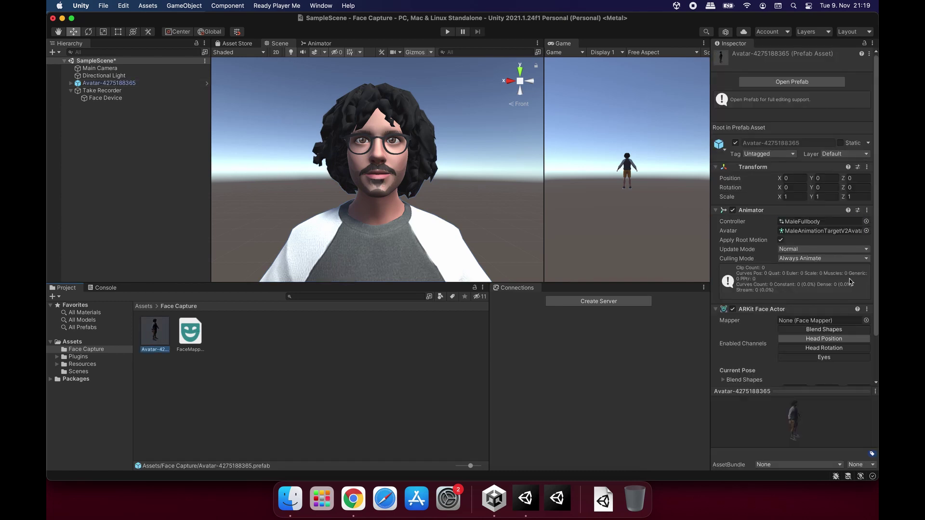
left_click(102, 91)
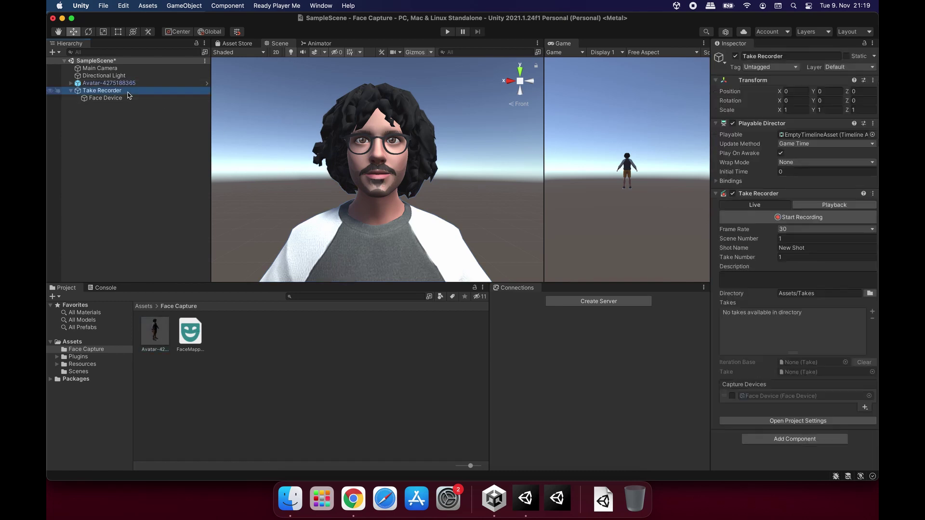
left_click(110, 99)
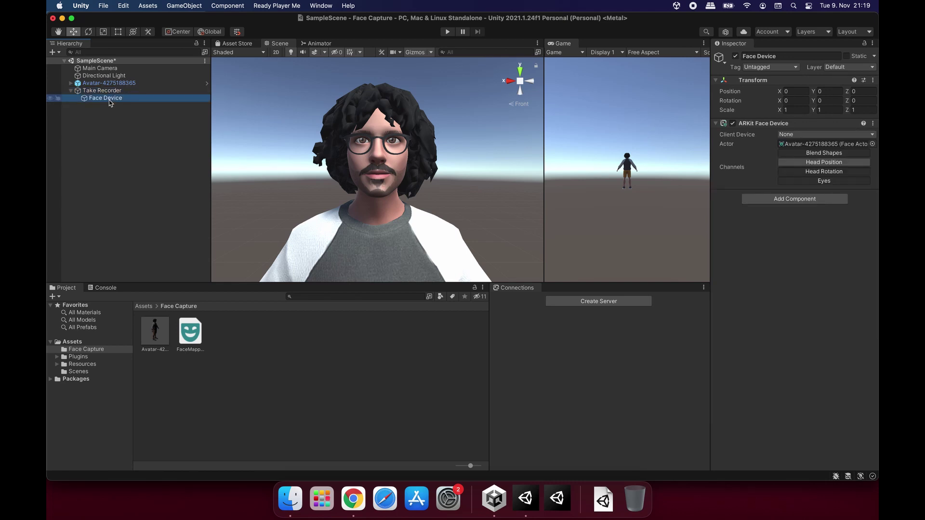
left_click(105, 83)
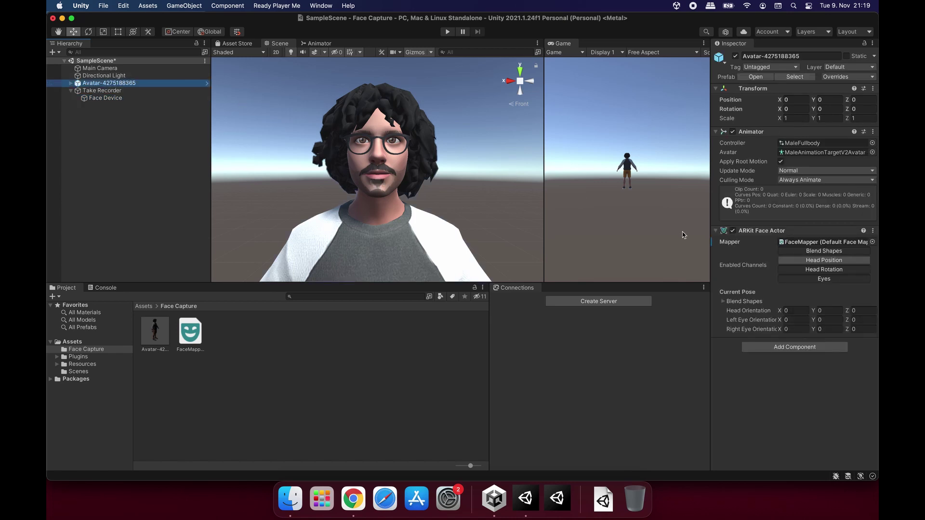
left_click(790, 243)
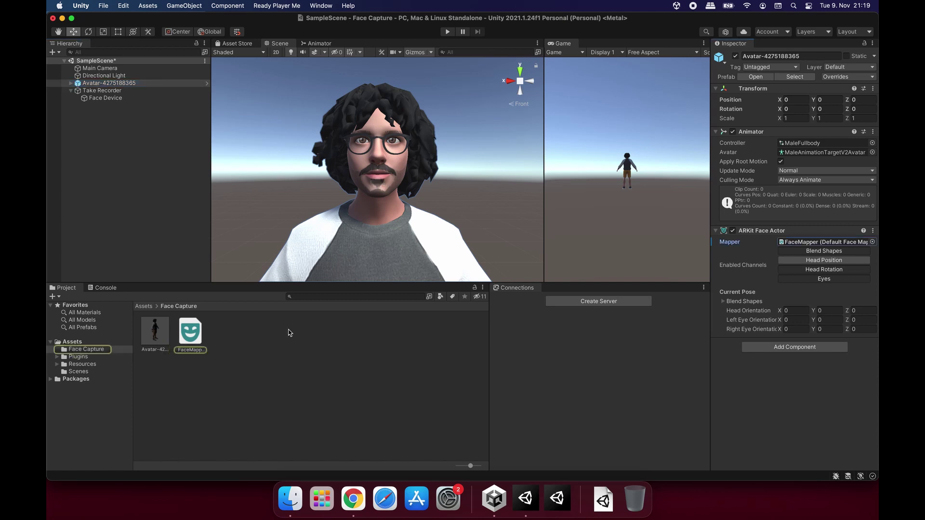
left_click(196, 330)
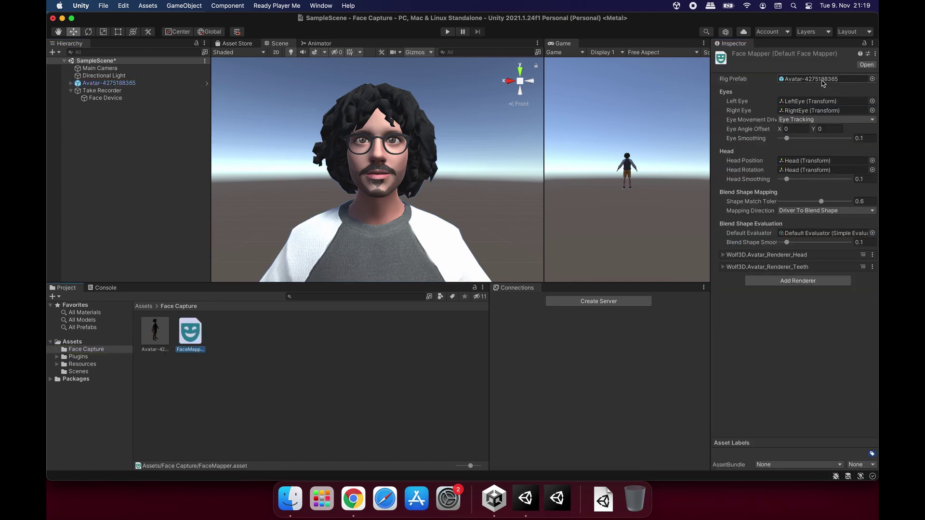
left_click(291, 370)
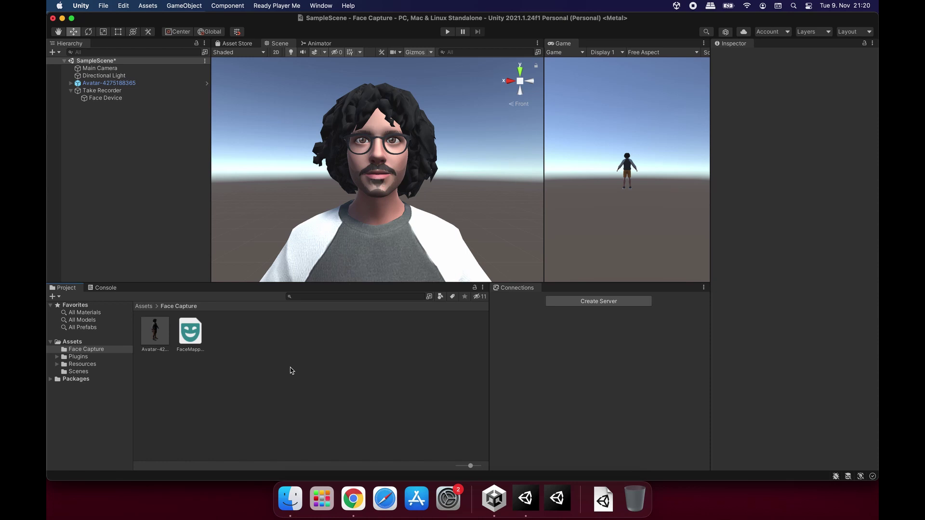
Create a Companion App Server connection on port 9000
left_click(602, 305)
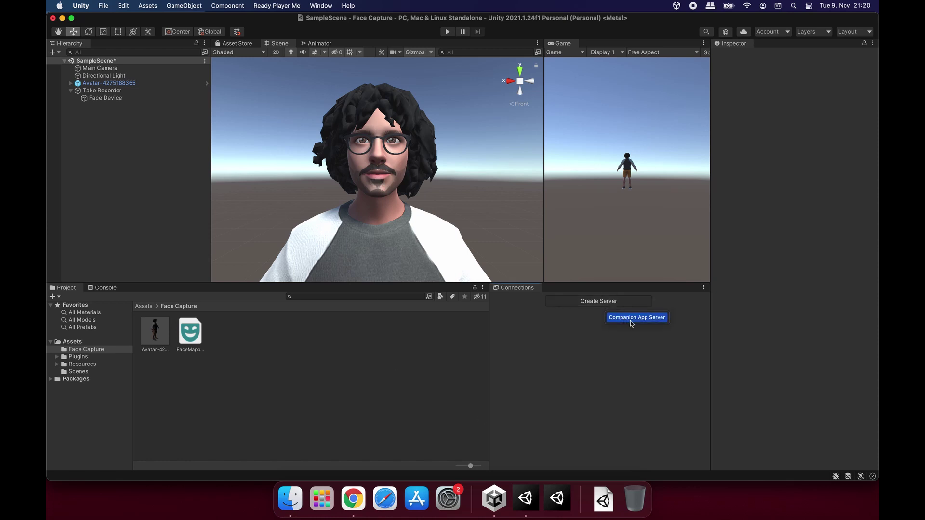
left_click(636, 318)
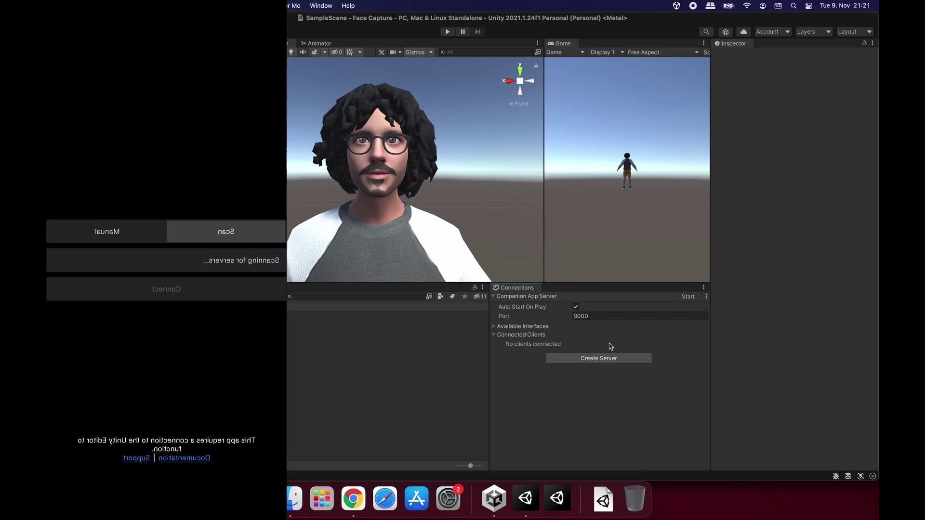
Start the Companion App Server, connect the iPhone, and frame the view on the avatar's head
left_click(689, 297)
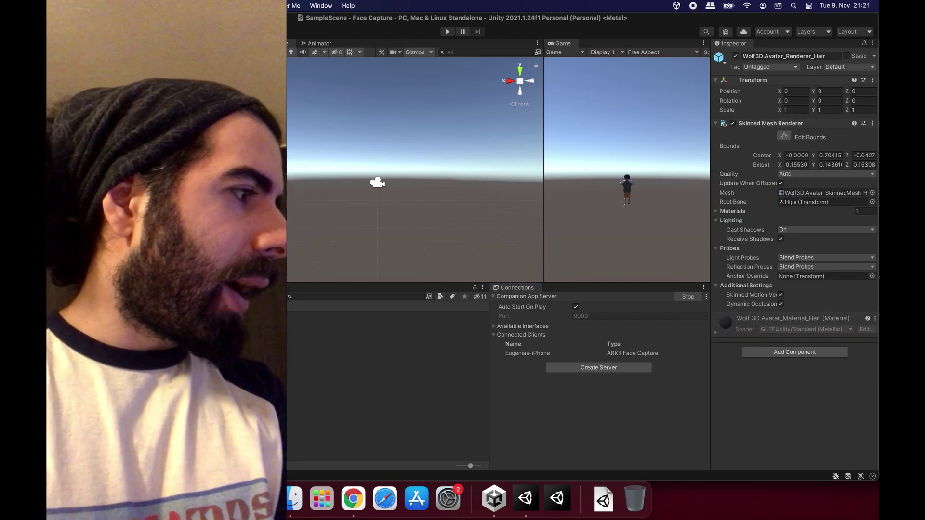
key("f")
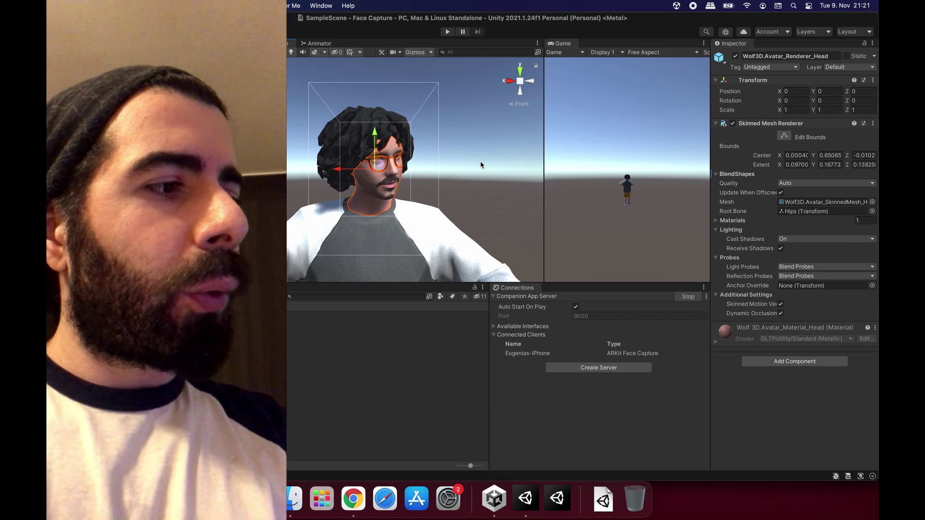
left_click(481, 165)
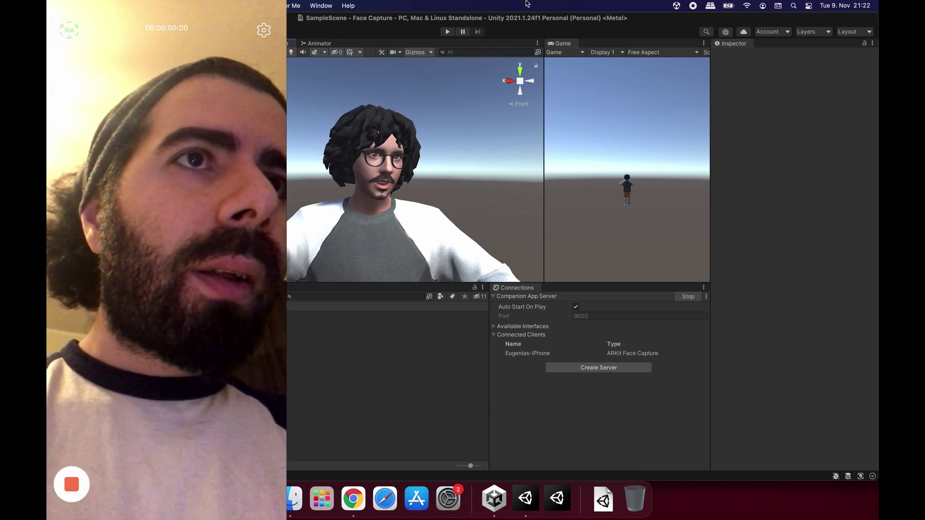
Enter Play mode, check the avatar's head mesh, and maximize the Scene view
left_click(448, 31)
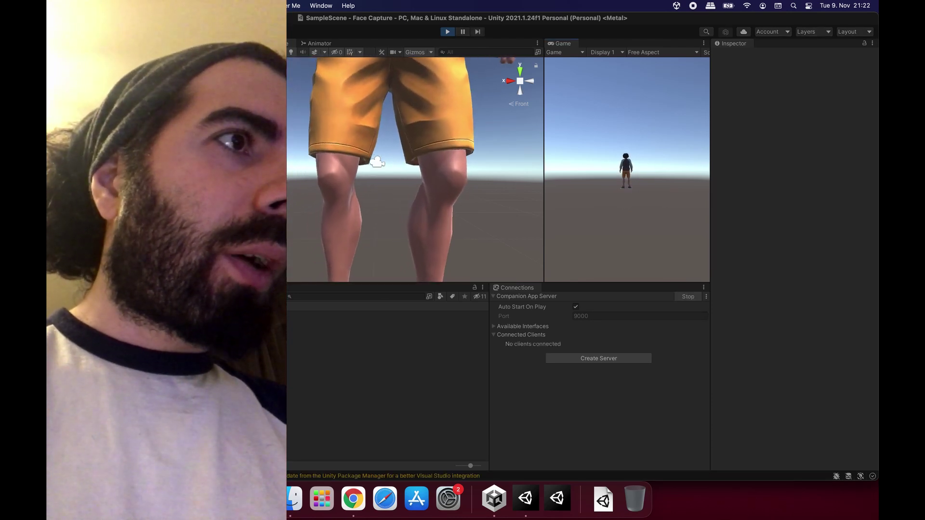
left_click(368, 154)
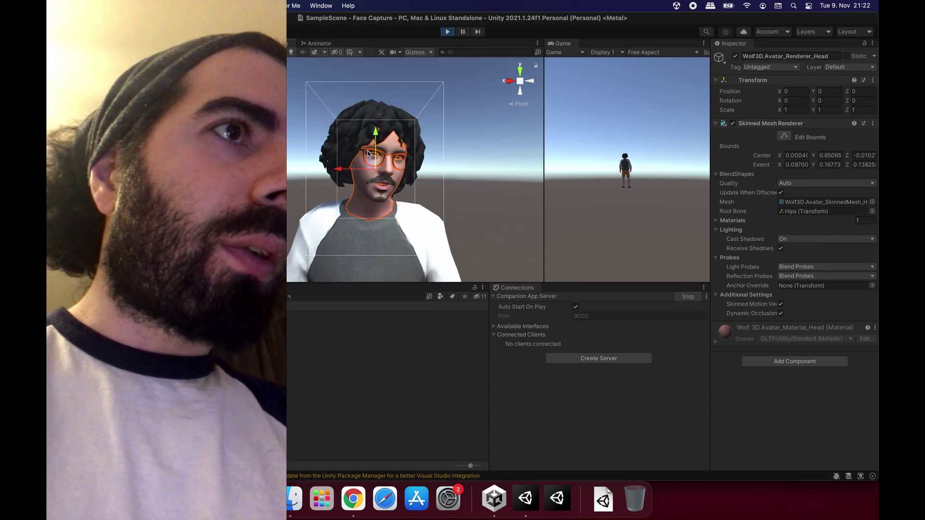
left_click(473, 150)
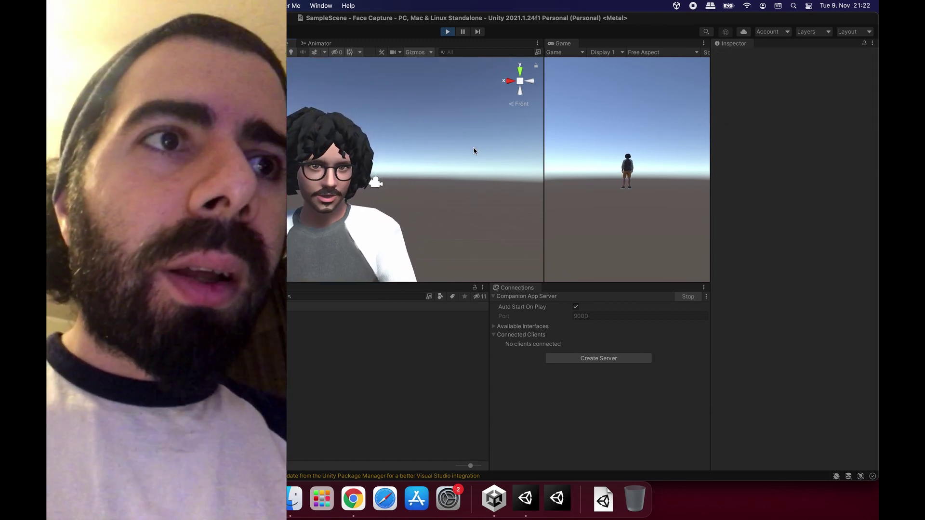
left_click(537, 42)
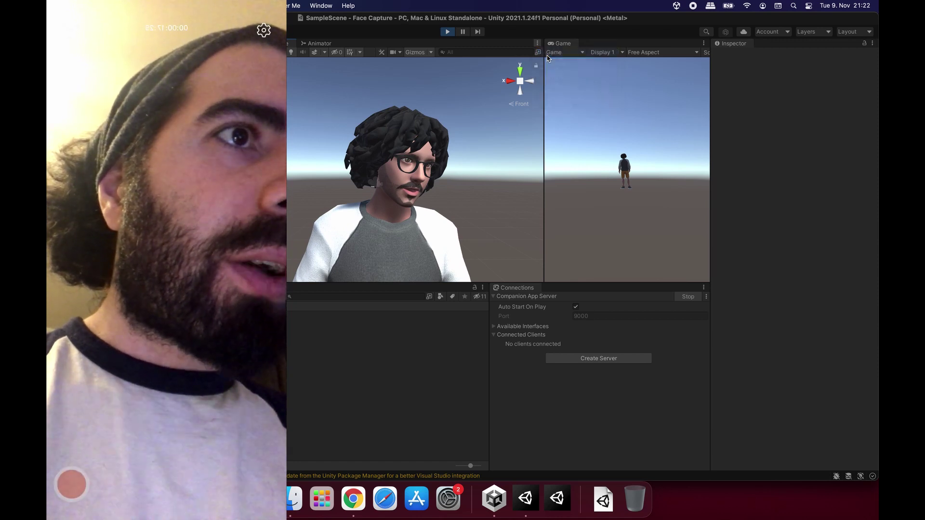
left_click(548, 55)
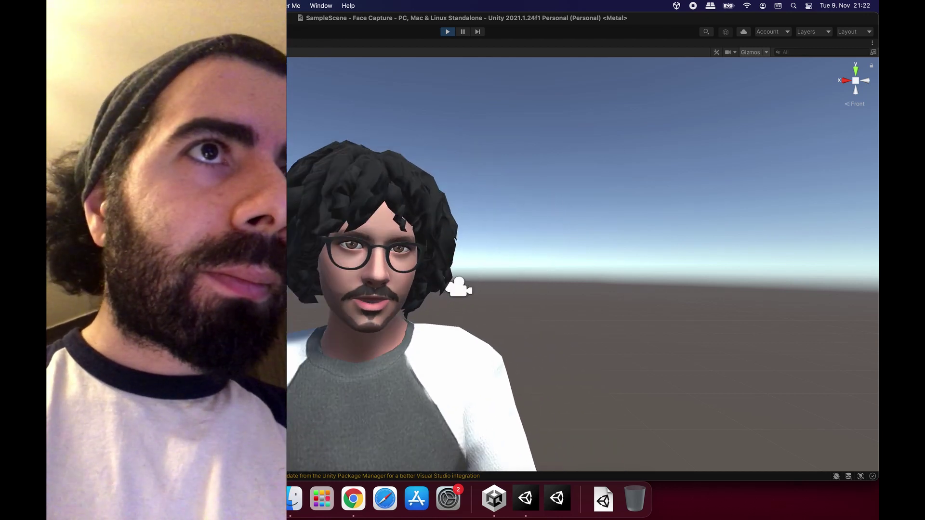
Restore the multi-panel layout and restart the Companion App Server with Stop then Start
left_click(871, 42)
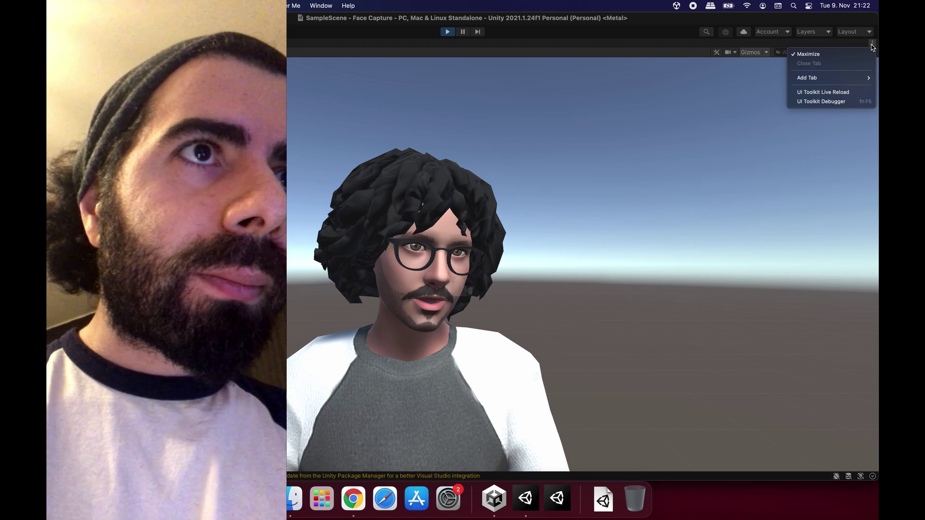
left_click(842, 54)
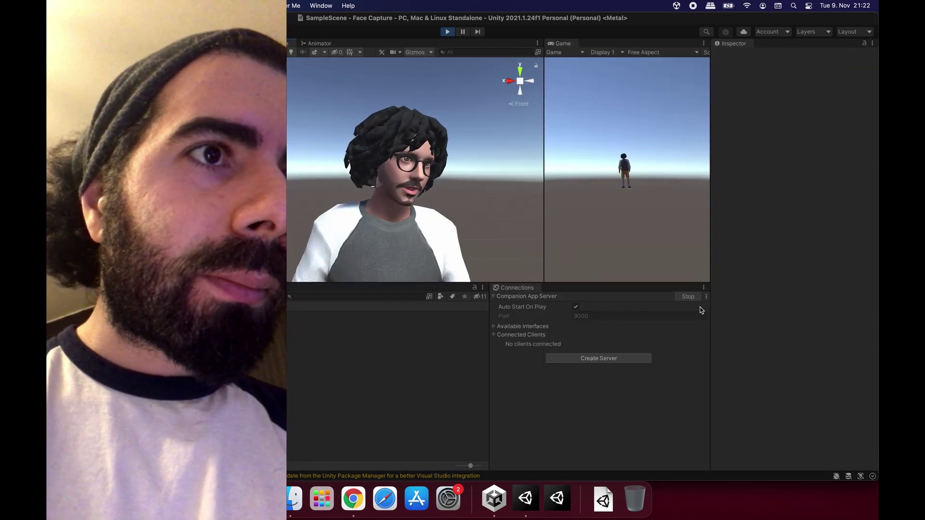
left_click(692, 302)
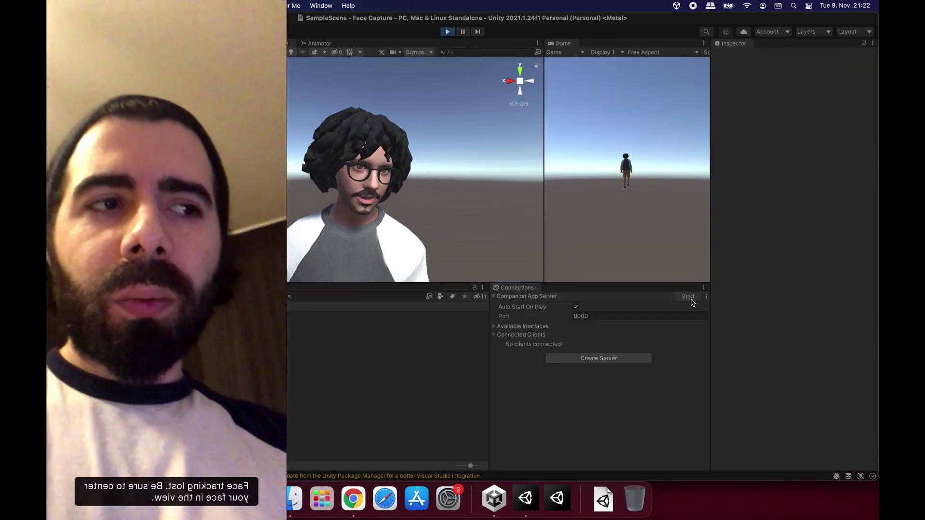
left_click(692, 302)
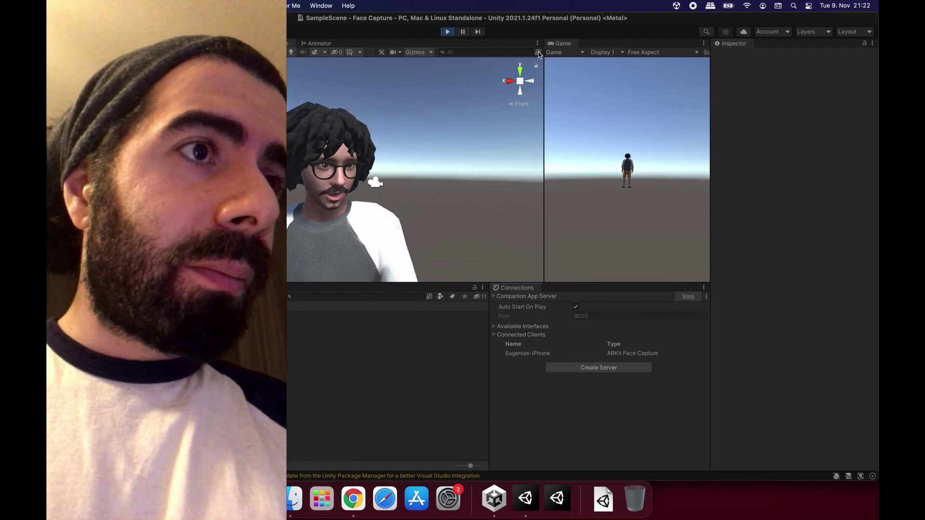
Maximize the Scene view from its panel menu to watch the live face-tracked avatar
left_click(538, 44)
left_click(550, 54)
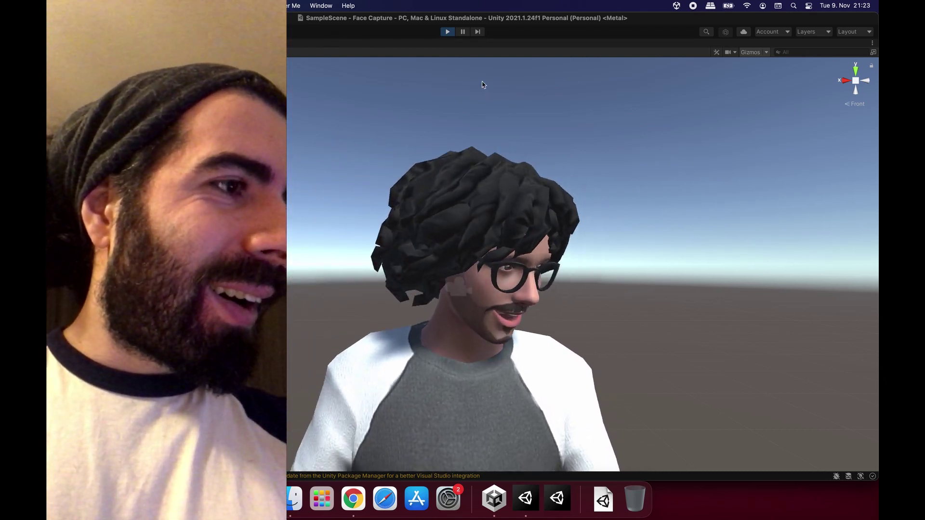
Exit Play mode and frame the scene view on the avatar's hair, then deselect it
key("super+p")
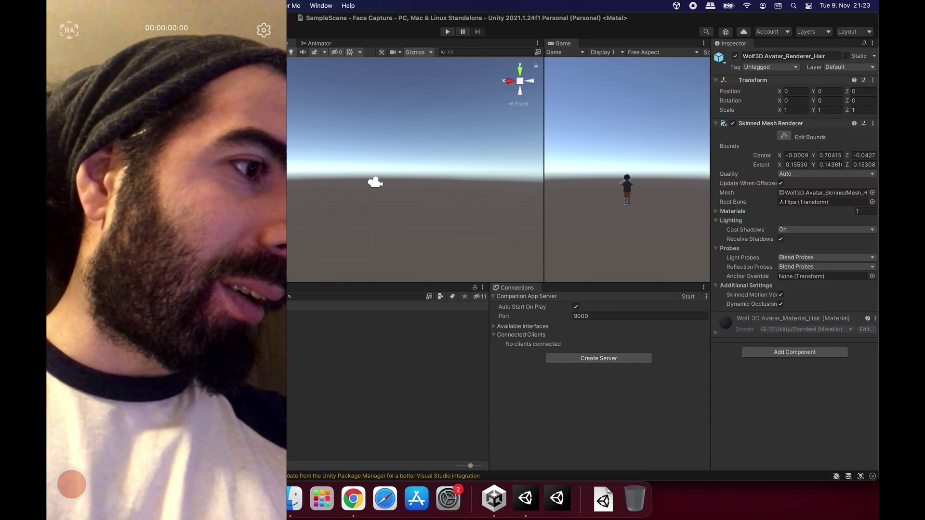
key("f")
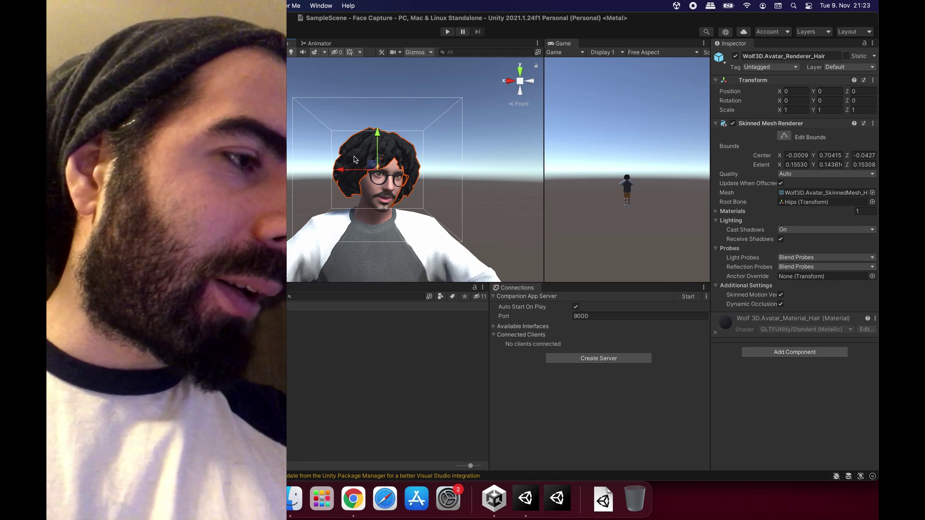
left_click(444, 175)
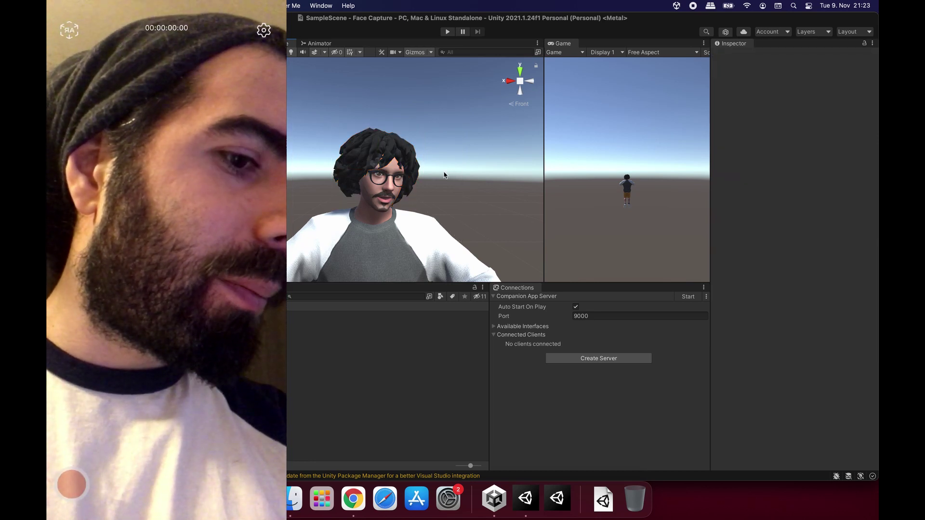
Maximize the scene view, then restore the normal panel layout
key("shift+space")
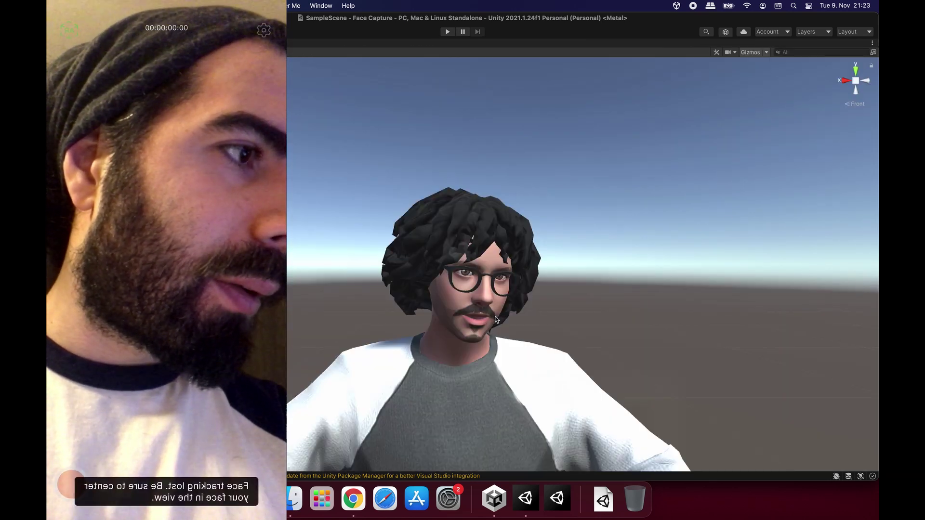
left_click(872, 43)
left_click(802, 74)
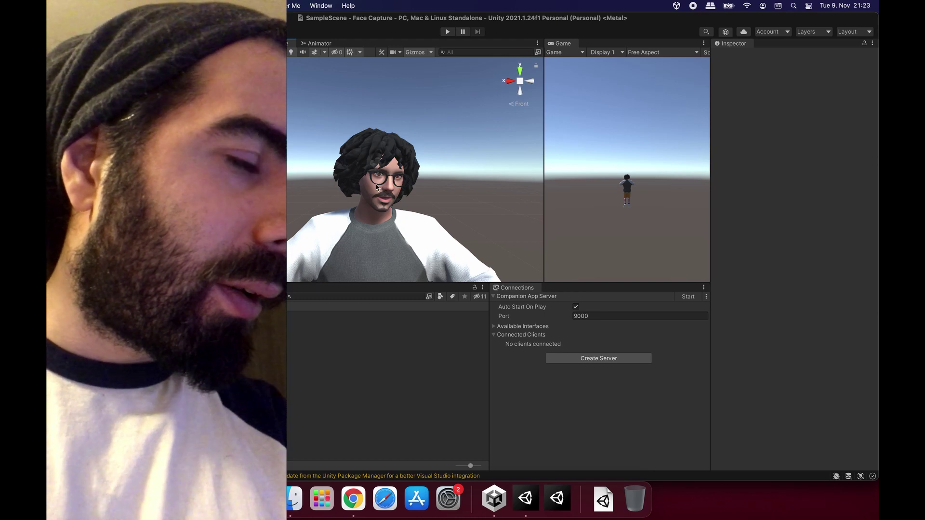
key("shift+space")
key("shift+space")
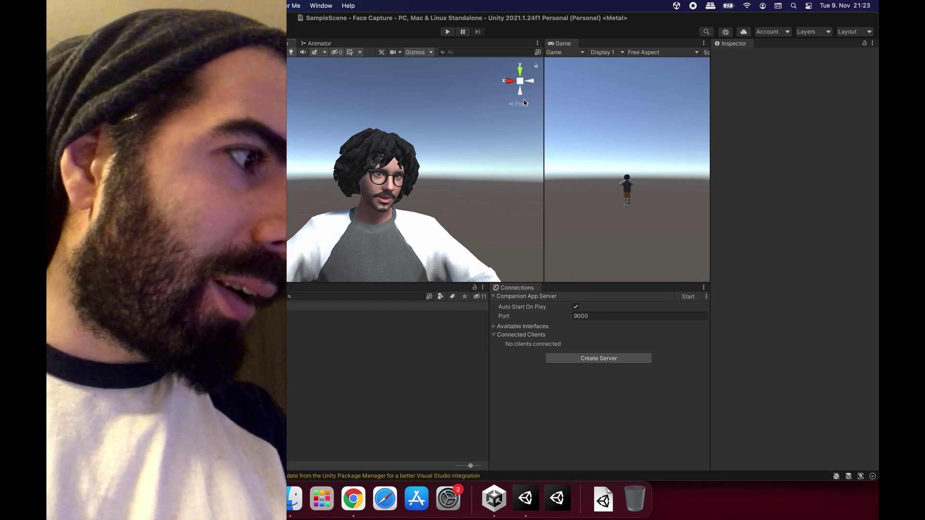
Zoom the scene view in on the avatar's glasses and leave nothing selected
left_click(383, 177)
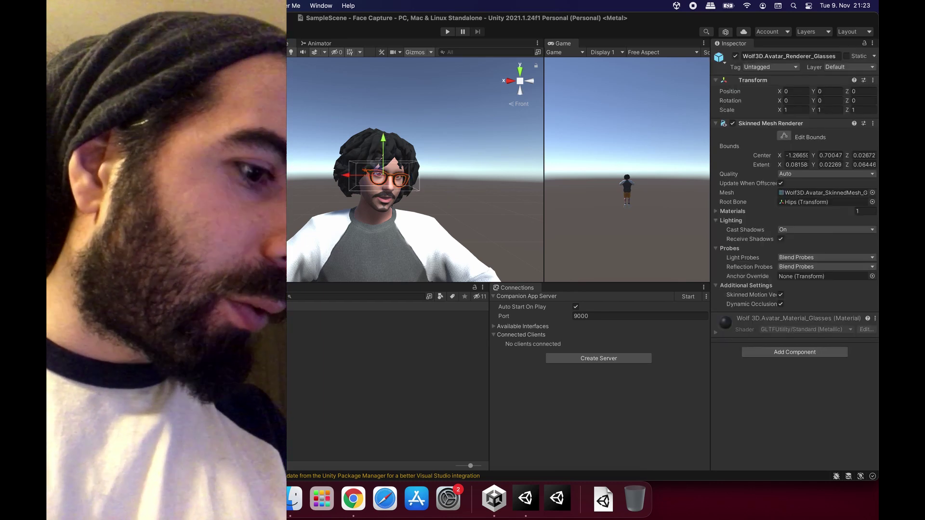
key("f")
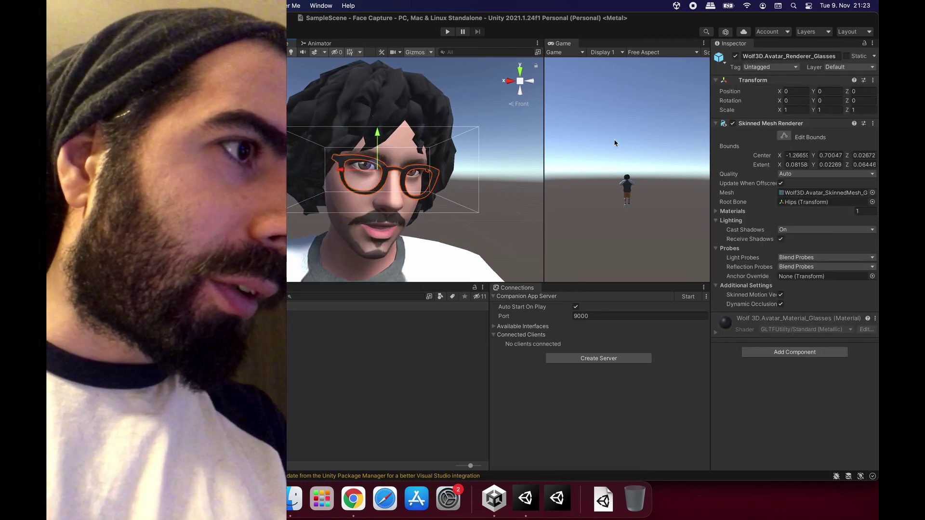
left_click(489, 115)
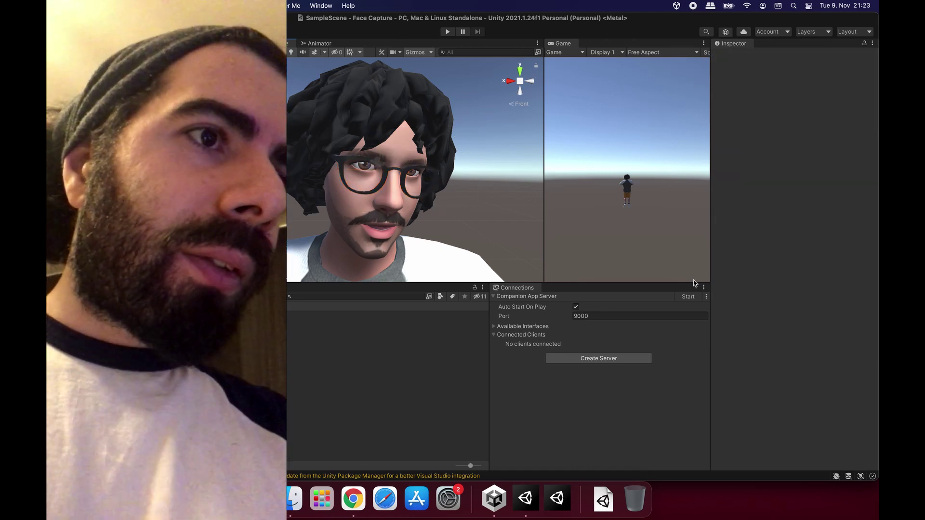
Start the Companion App Server so the iPhone reconnects as an ARKit Face Capture client
left_click(689, 296)
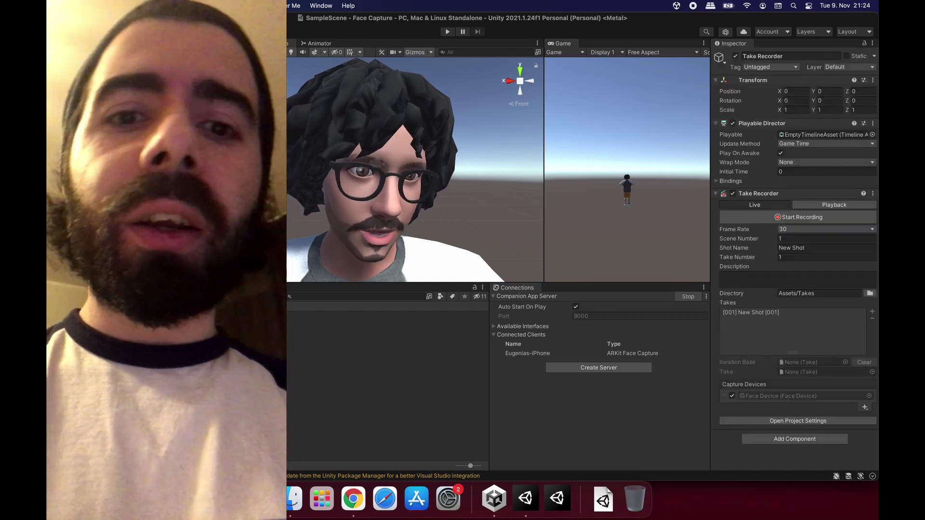
Record a face-capture take and select the resulting [001] New Shot [001] 1 take
left_click(799, 218)
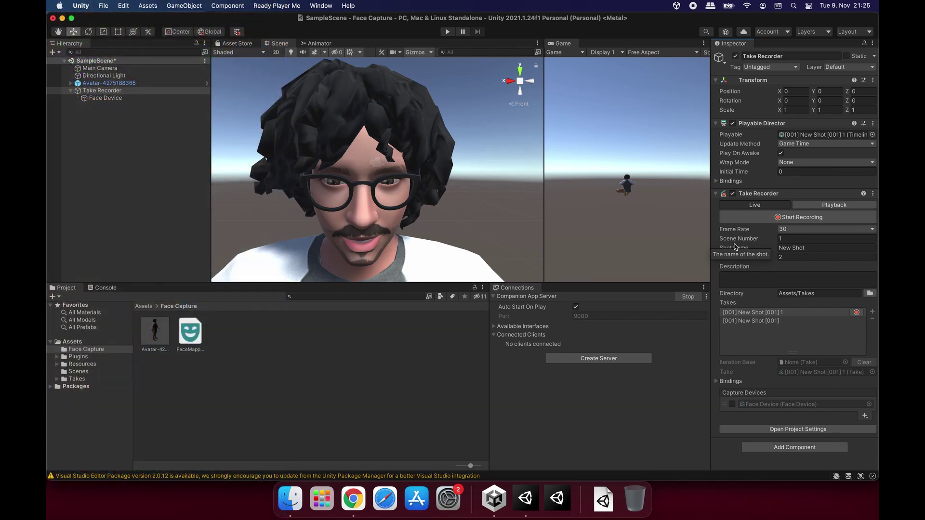
left_click(776, 314)
Open Assets/Takes/[001] New Shot [001] 1 and select the avatar's recorded .anim clip
left_click(82, 379)
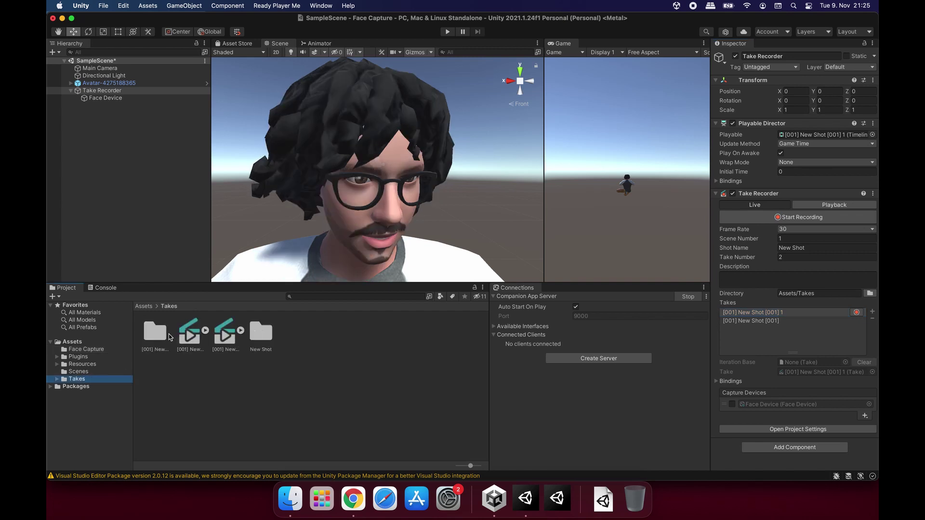
double_click(156, 332)
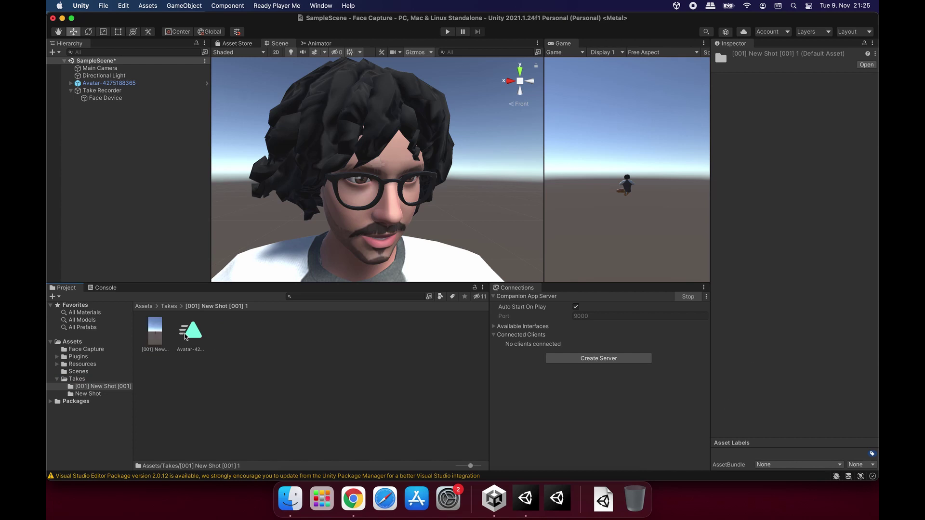
left_click(198, 340)
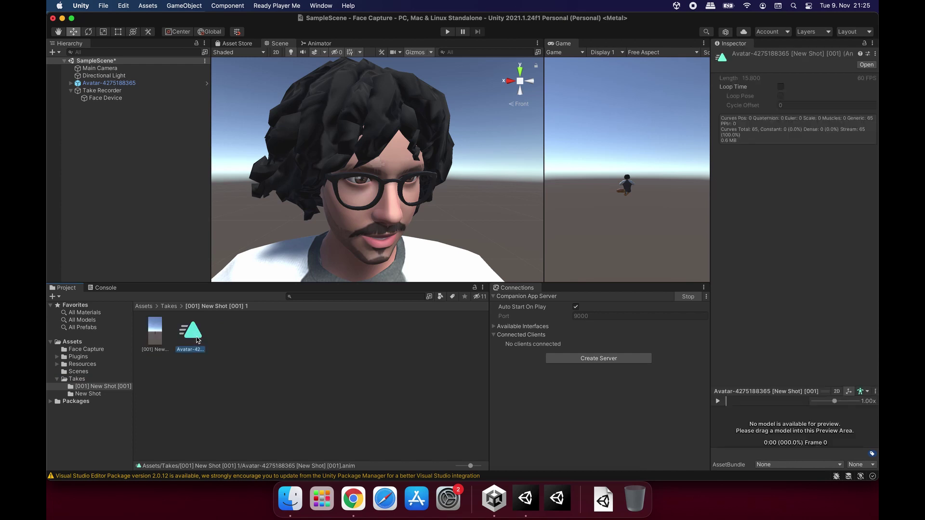
Open the .anim clip in the Animation window, dock it below the scene, and scrub to frame 2
double_click(197, 339)
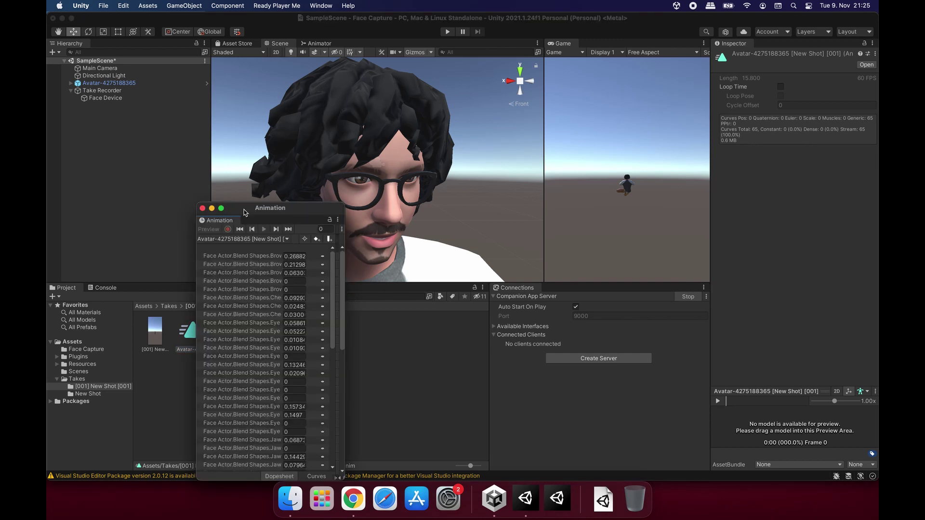
left_click_drag(231, 220, 270, 53)
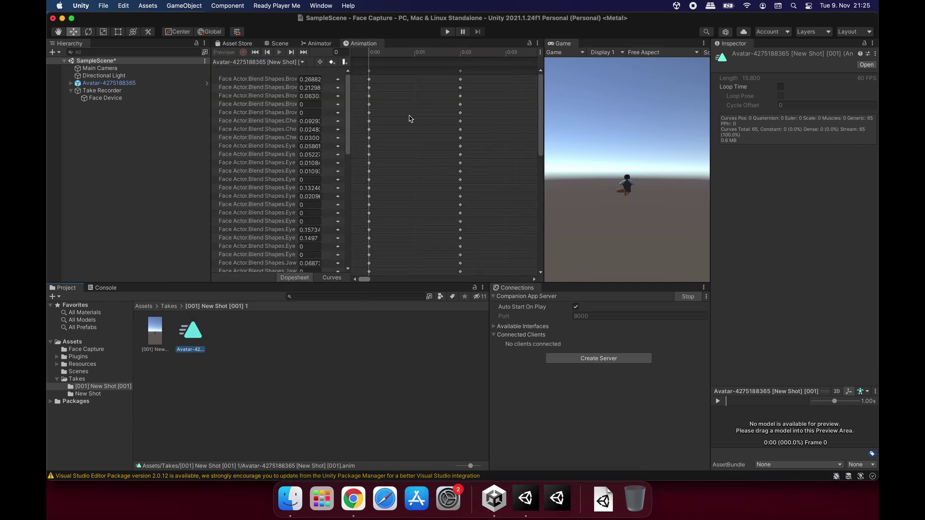
left_click_drag(369, 43, 272, 289)
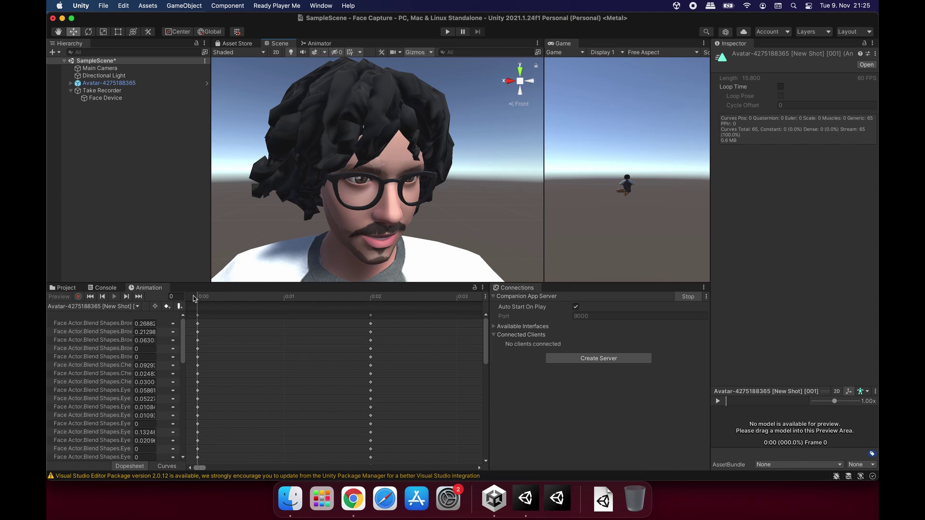
mouse_move(198, 299)
left_mouse_down()
mouse_move(371, 294)
mouse_move(195, 297)
left_mouse_up()
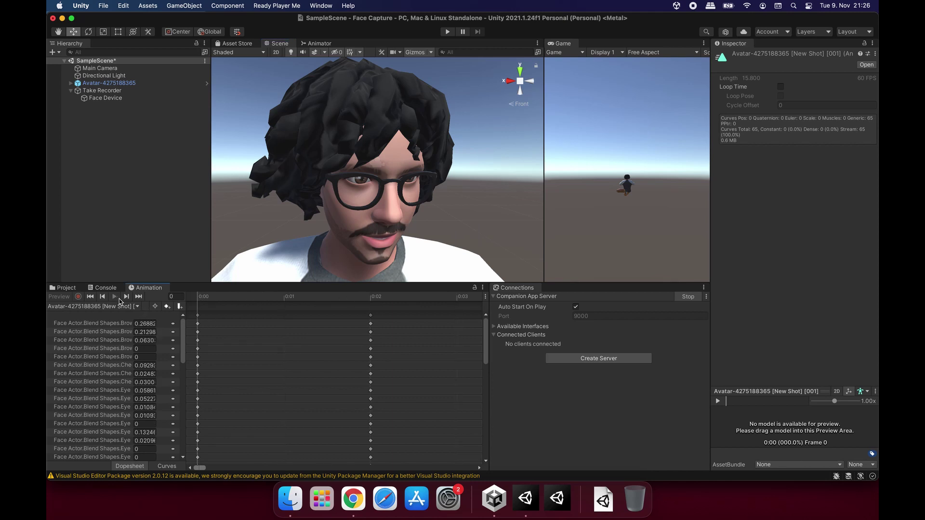